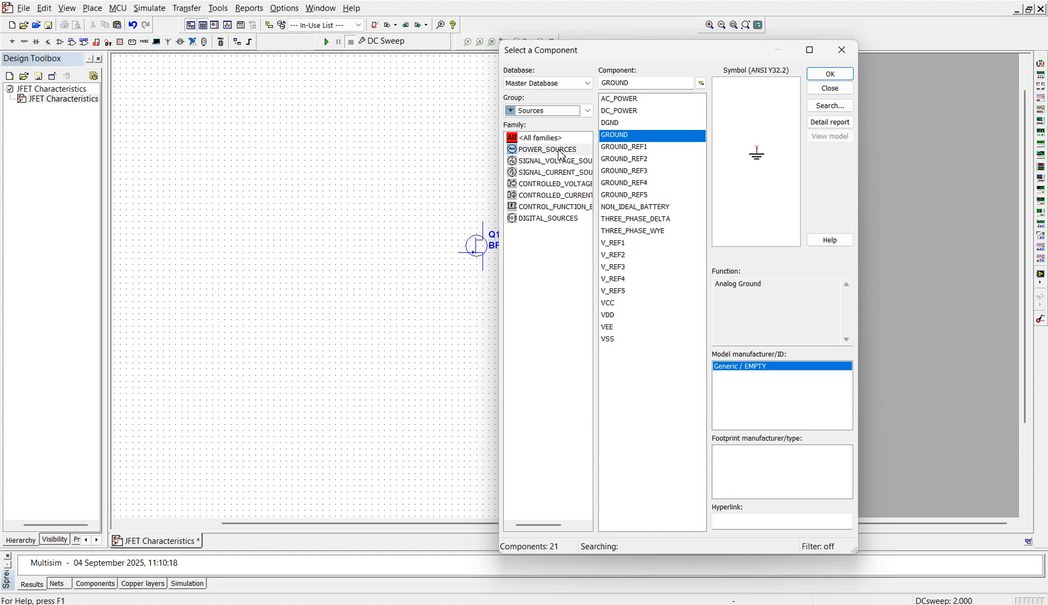
- Place two DC_POWER sources from the POWER_SOURCES family below the JFET, one on each side
{"action": "left_click", "coordinate": [560, 151]}
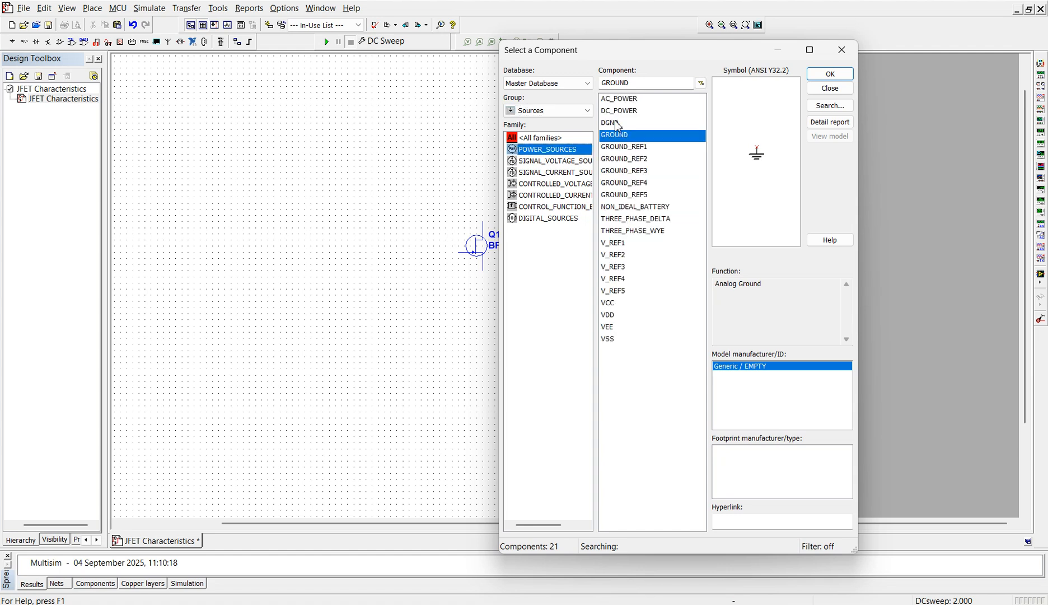
{"action": "left_click", "coordinate": [621, 111]}
{"action": "left_click", "coordinate": [821, 76]}
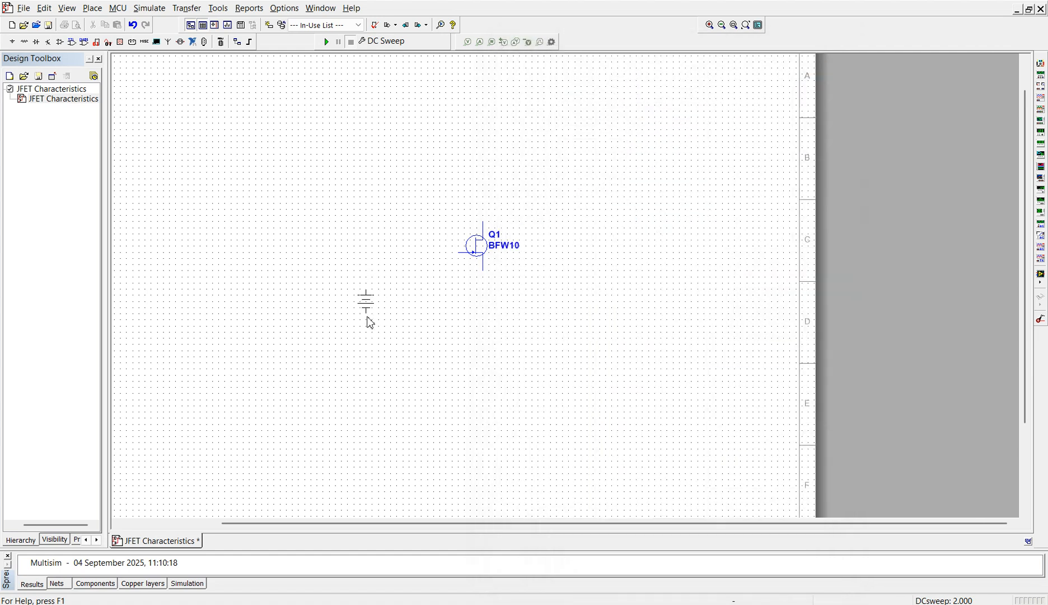
{"action": "left_click", "coordinate": [379, 313]}
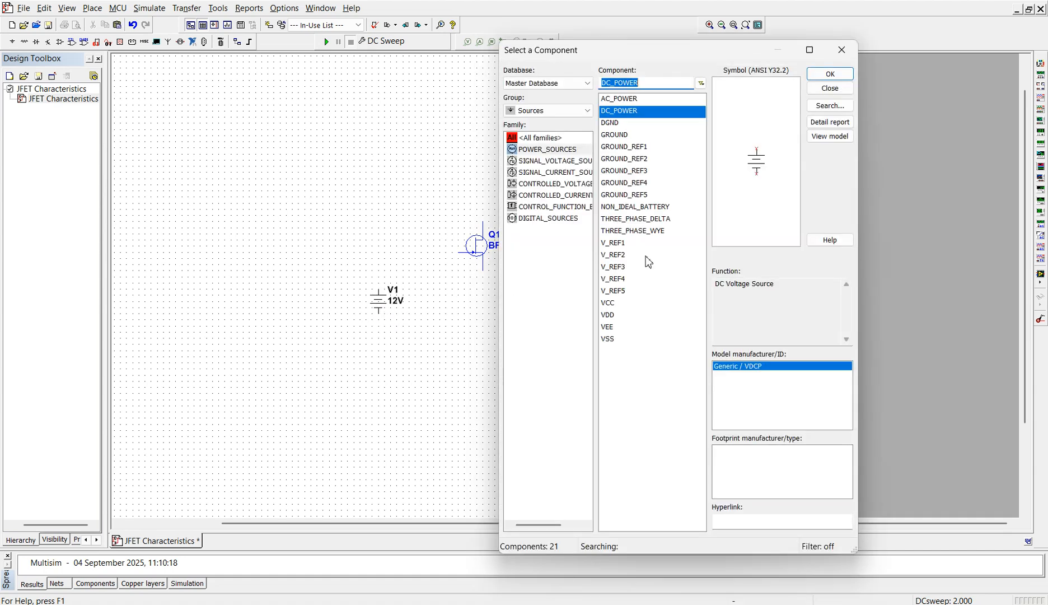
{"action": "left_click", "coordinate": [821, 76]}
{"action": "left_click", "coordinate": [577, 314]}
- Place a GROUND component directly below the JFET and finish placing components
{"action": "left_click", "coordinate": [615, 134]}
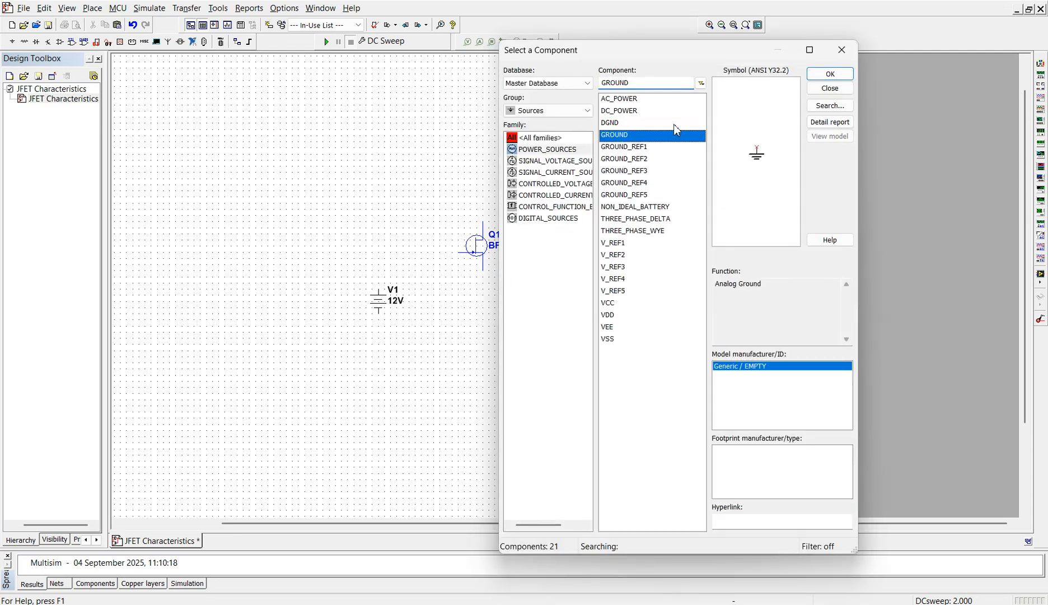
{"action": "left_click", "coordinate": [830, 73]}
{"action": "left_click", "coordinate": [482, 350]}
{"action": "left_click", "coordinate": [830, 74]}
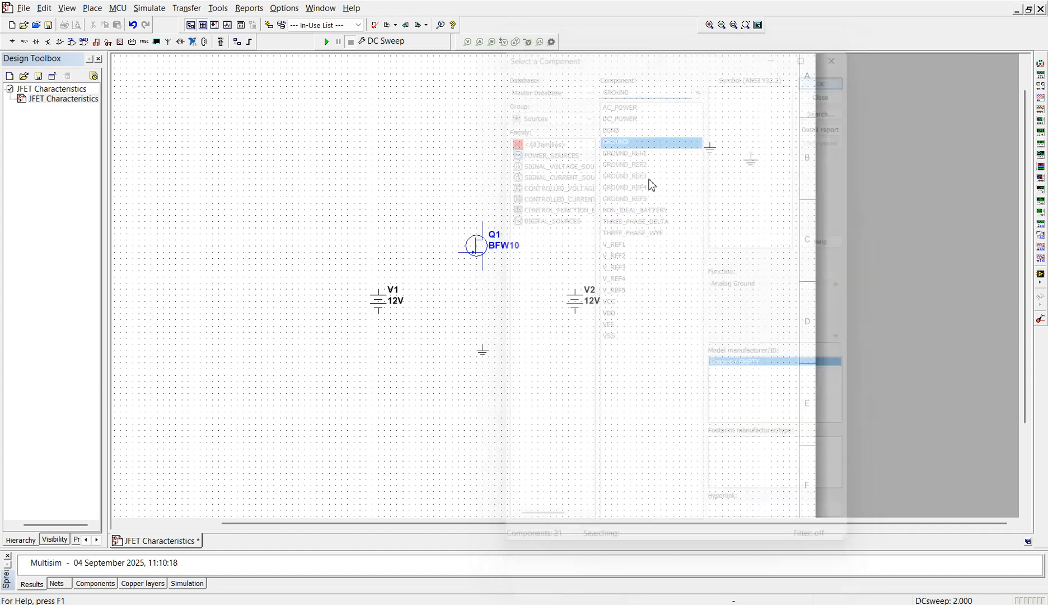
{"action": "left_click", "coordinate": [399, 315]}
{"action": "left_click", "coordinate": [830, 74]}
{"action": "key", "text": "Escape"}
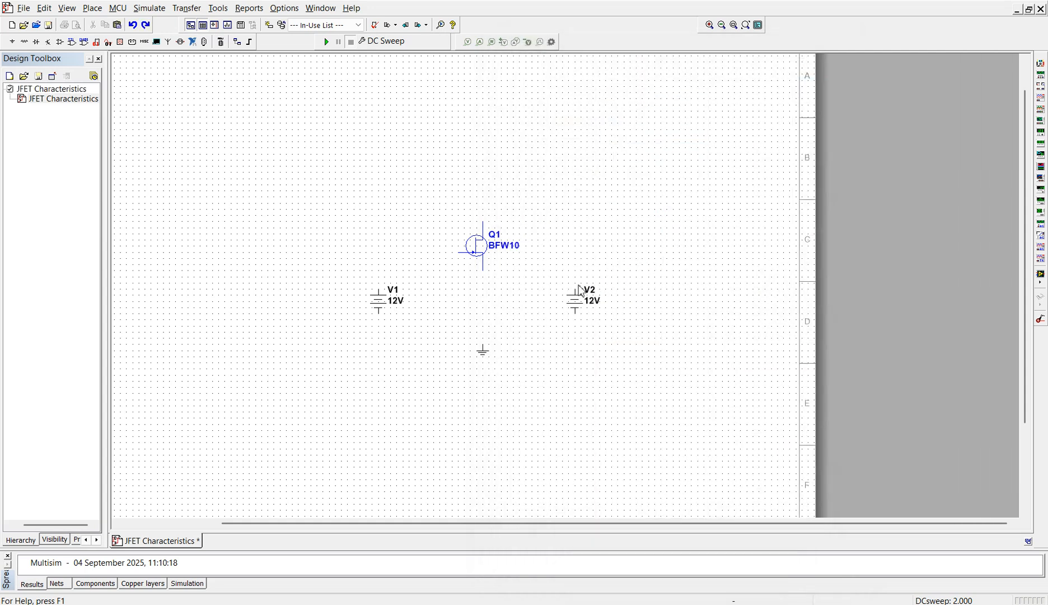
- Rotate the DC source on the gate side by 180° and rename it Vgs
{"action": "left_click", "coordinate": [382, 302]}
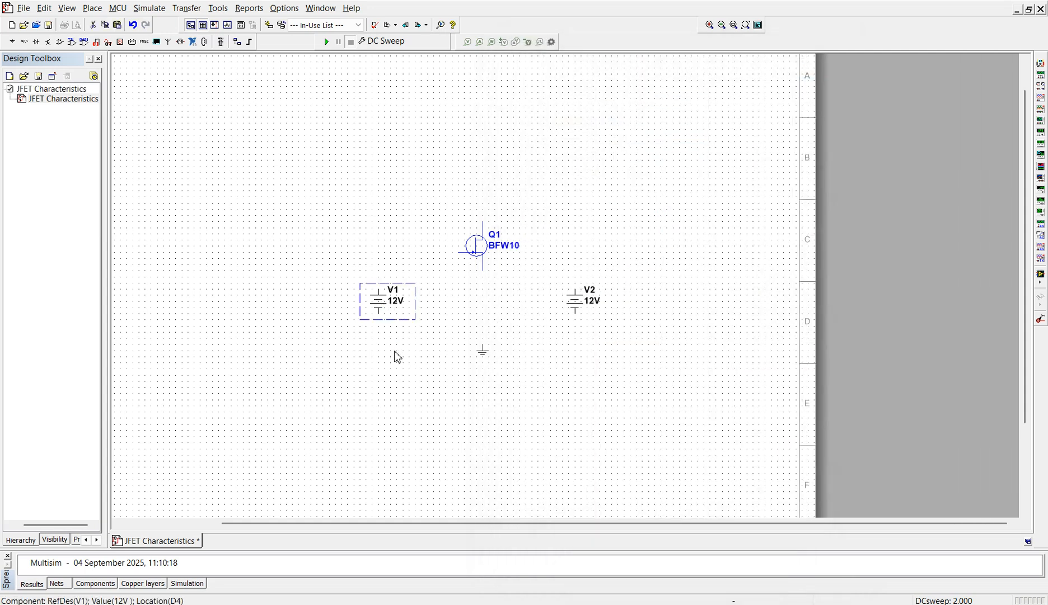
{"action": "key", "text": "ctrl+r"}
{"action": "key", "text": "ctrl+r"}
{"action": "double_click", "coordinate": [392, 304]}
{"action": "left_click", "coordinate": [415, 177]}
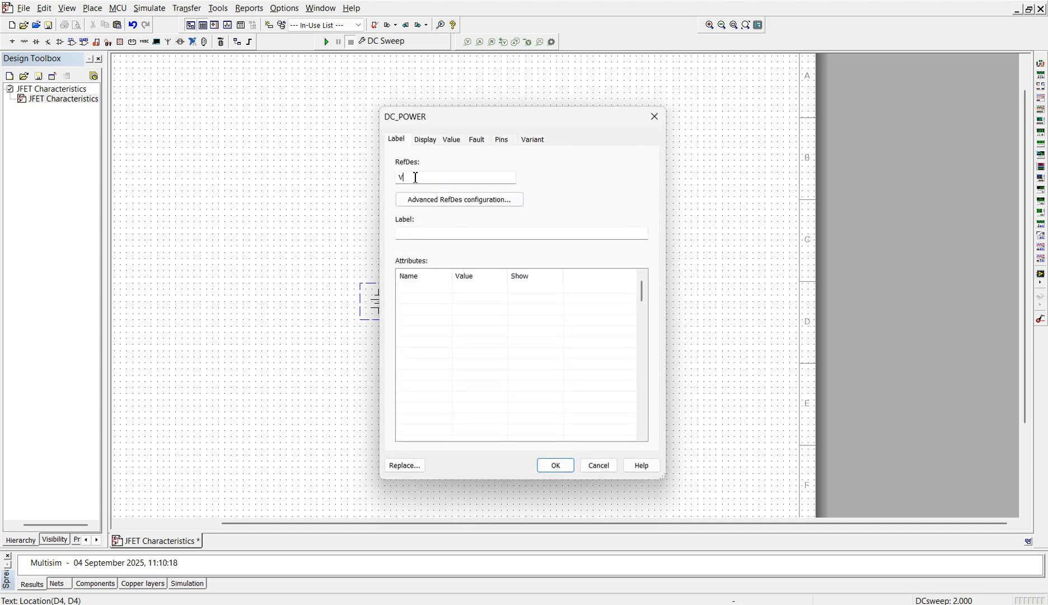
{"action": "type", "text": "gs"}
{"action": "left_click", "coordinate": [555, 465]}
- Rename the DC source on the drain side as Vds
{"action": "double_click", "coordinate": [594, 306]}
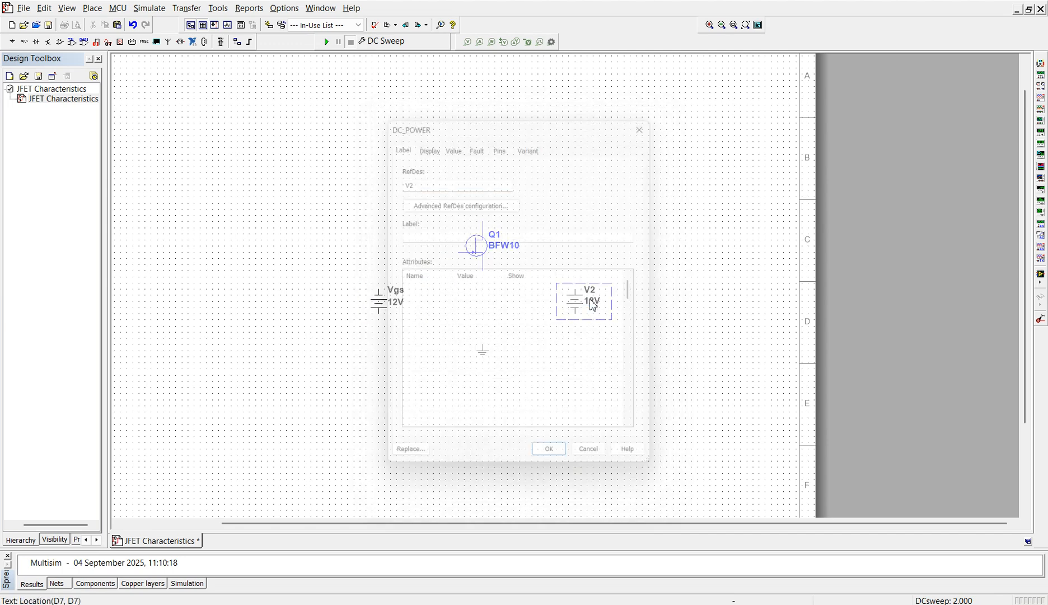
{"action": "left_click", "coordinate": [418, 177]}
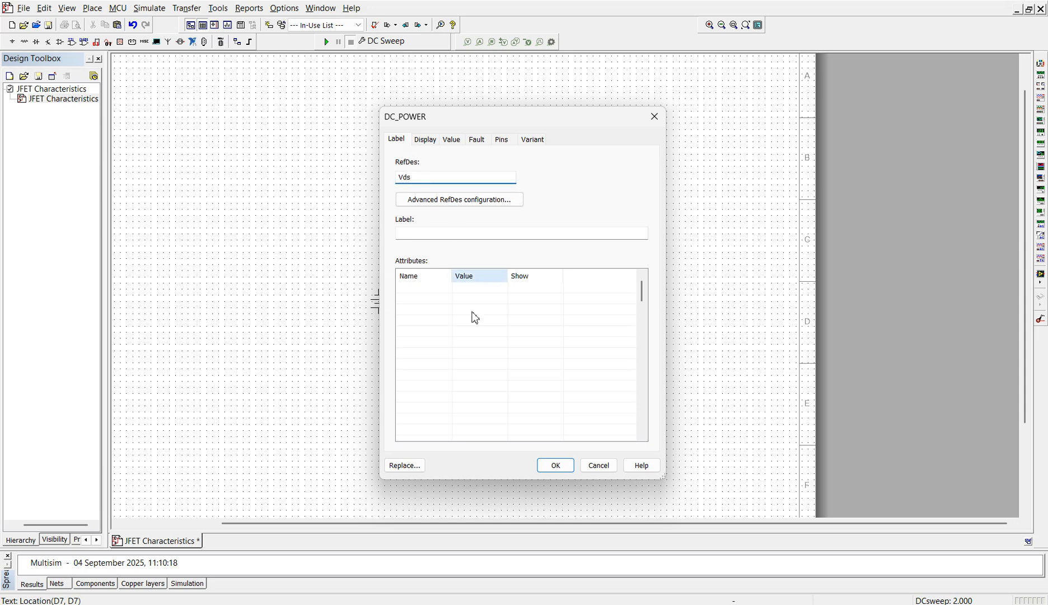
{"action": "left_click", "coordinate": [555, 465]}
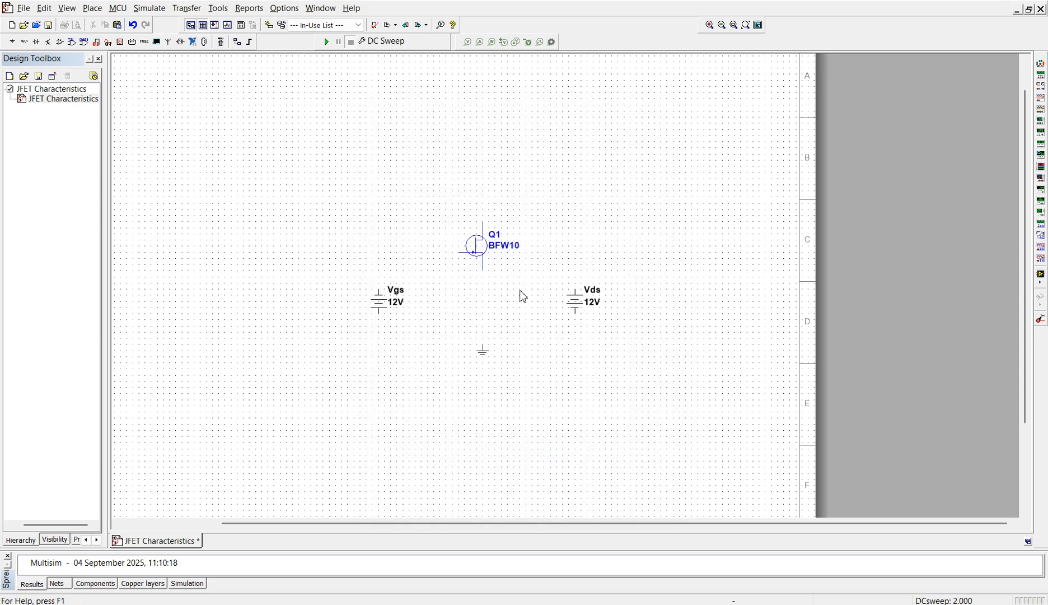
- Wire the upper terminal of Vgs to the JFET's gate and its lower terminal to ground
{"action": "left_click", "coordinate": [379, 289]}
{"action": "left_click", "coordinate": [459, 253]}
{"action": "left_click", "coordinate": [381, 313]}
{"action": "left_click", "coordinate": [483, 345]}
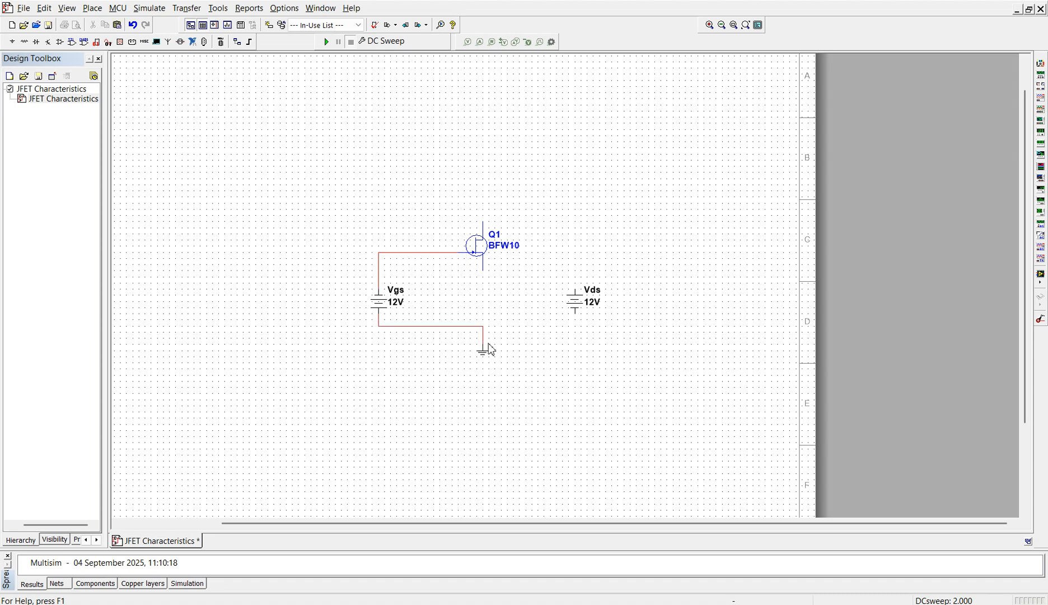
{"action": "left_click", "coordinate": [485, 223]}
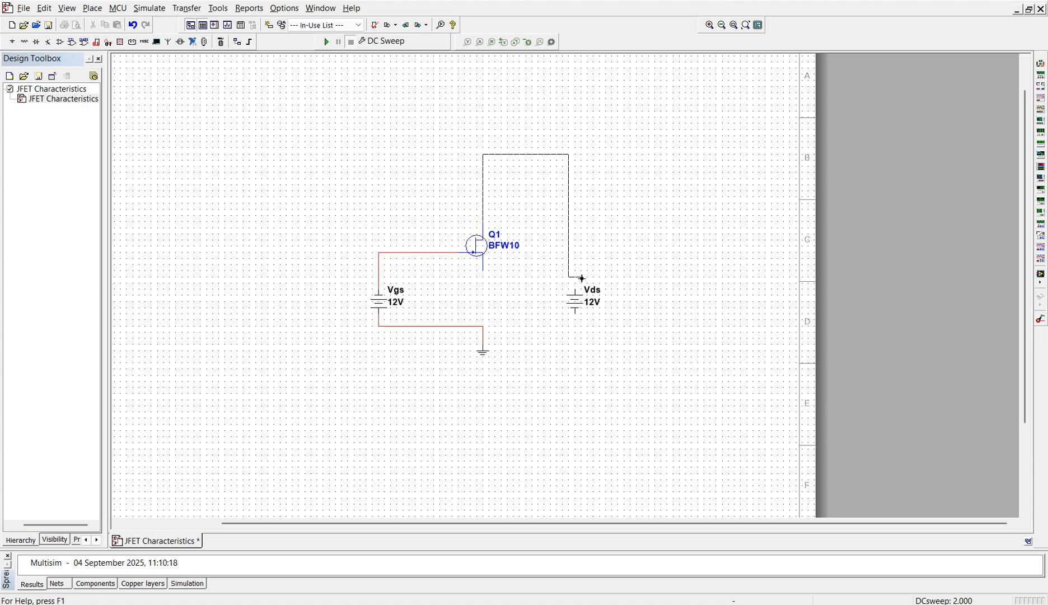
{"action": "left_click", "coordinate": [569, 291]}
{"action": "left_click", "coordinate": [575, 309]}
{"action": "left_click", "coordinate": [569, 253]}
{"action": "key", "text": "Delete"}
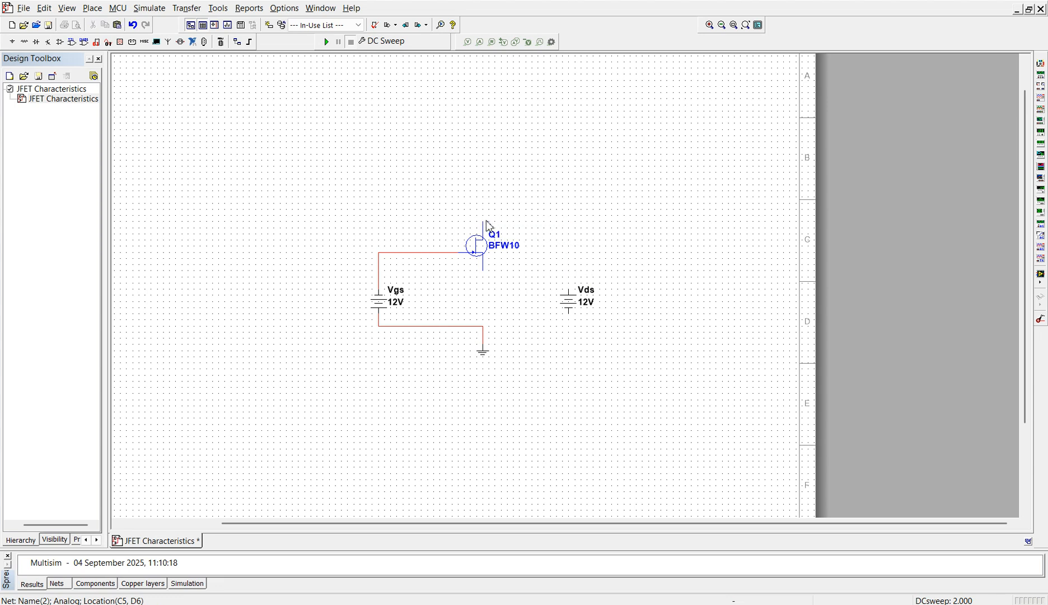
- Wire the JFET's drain to the upper terminal of Vds and move Vds higher on the schematic
{"action": "left_click", "coordinate": [484, 223]}
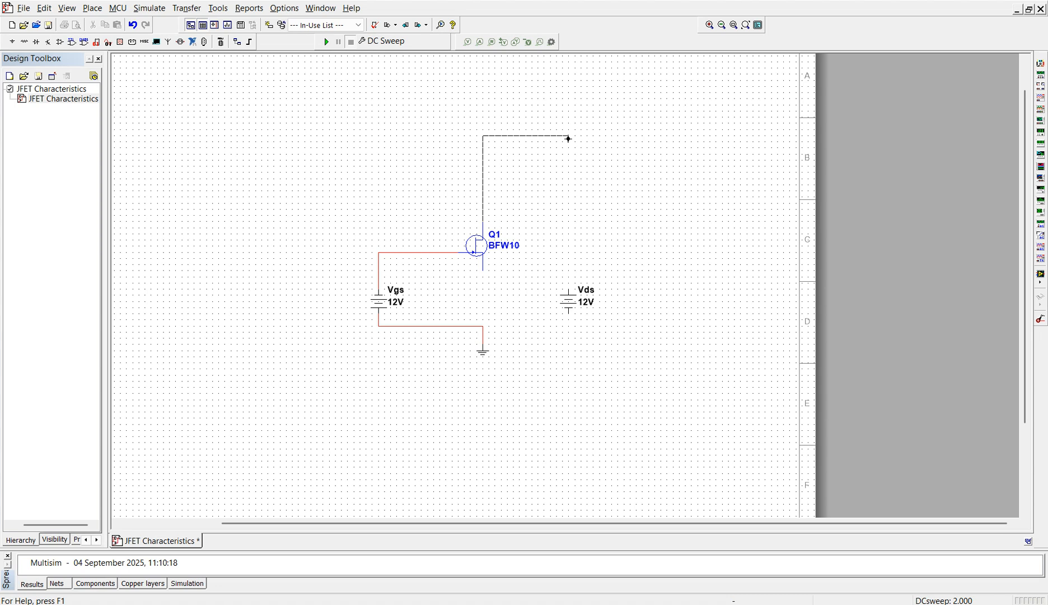
{"action": "left_click", "coordinate": [568, 137]}
{"action": "left_click", "coordinate": [569, 290]}
{"action": "key", "text": "Up"}
{"action": "key", "text": "Up"}
{"action": "key", "text": "Up"}
{"action": "key", "text": "Up"}
{"action": "key", "text": "Up"}
{"action": "left_click", "coordinate": [630, 299]}
- Replace the drain-to-Vds wire with one whose horizontal run is routed well above the JFET
{"action": "left_click", "coordinate": [554, 222]}
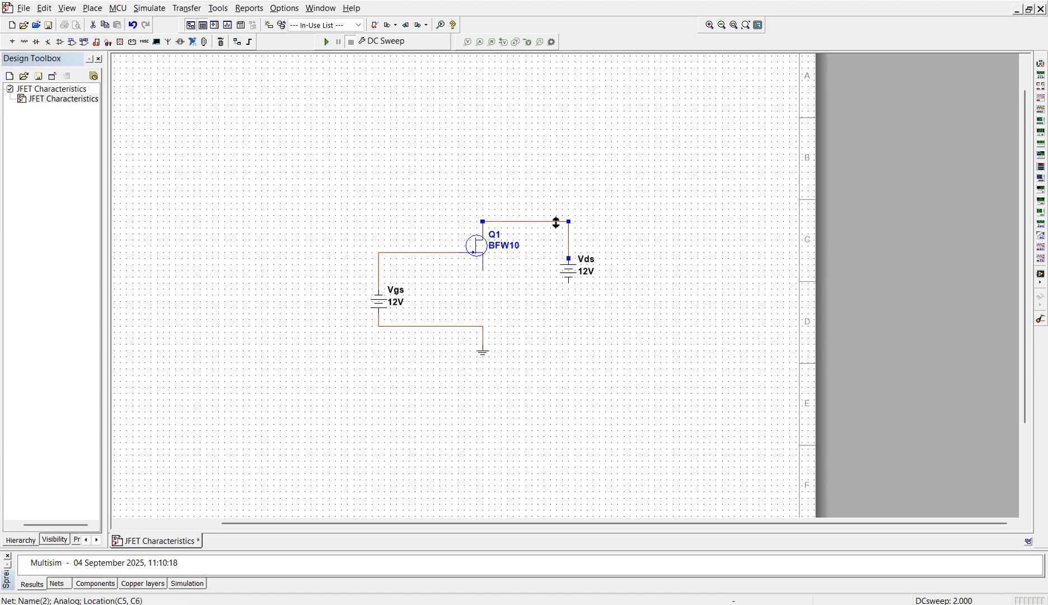
{"action": "key", "text": "Delete"}
{"action": "left_click", "coordinate": [484, 224]}
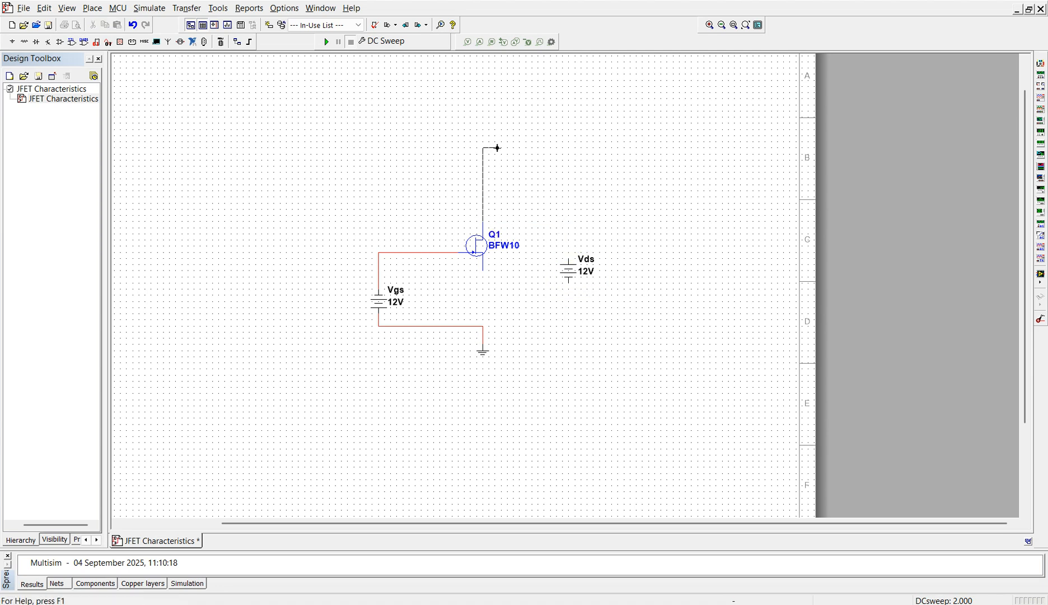
{"action": "left_click", "coordinate": [569, 261]}
- Wire the lower terminal of Vds and the JFET's source terminal to the common node above ground
{"action": "left_click", "coordinate": [568, 282]}
{"action": "left_click", "coordinate": [482, 326]}
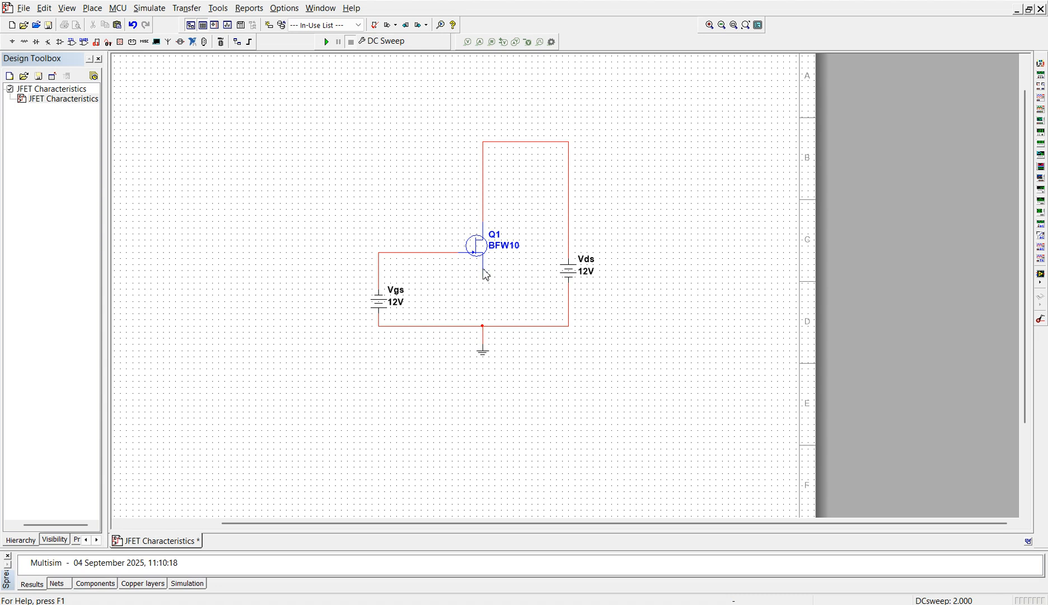
{"action": "left_click", "coordinate": [485, 276]}
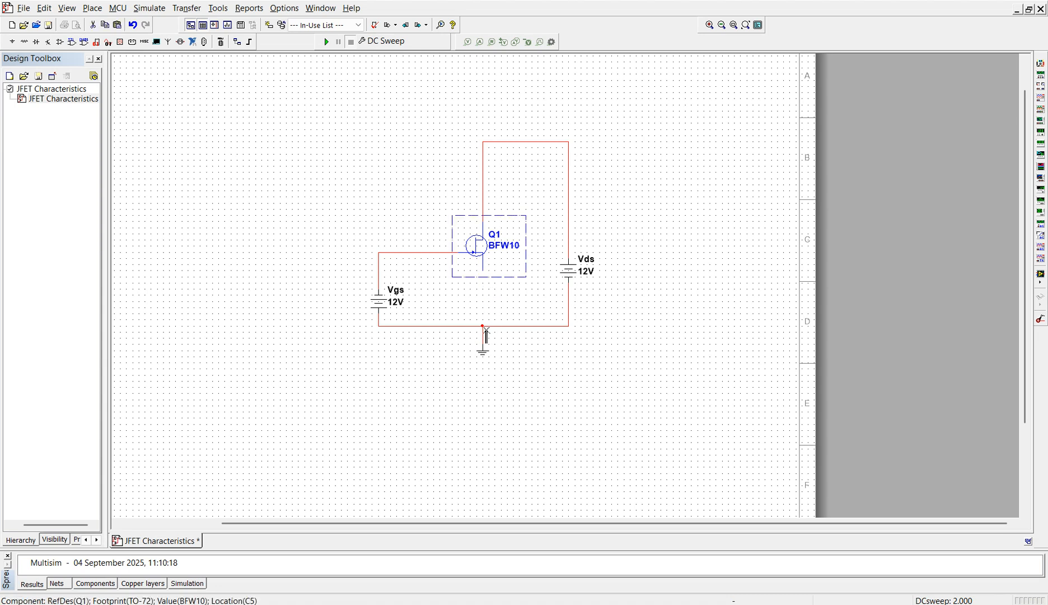
{"action": "left_click", "coordinate": [483, 271]}
{"action": "left_click", "coordinate": [482, 326]}
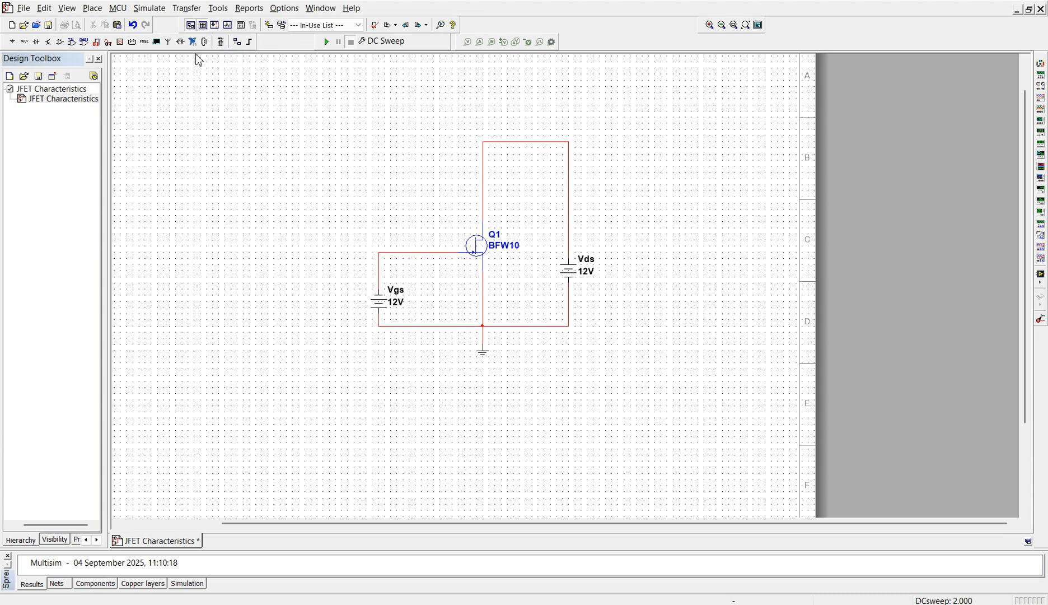
- Configure source 1 of the DC Sweep analysis as VDS, from 0 to 10 V in 0.5 V increments
{"action": "left_click", "coordinate": [156, 12]}
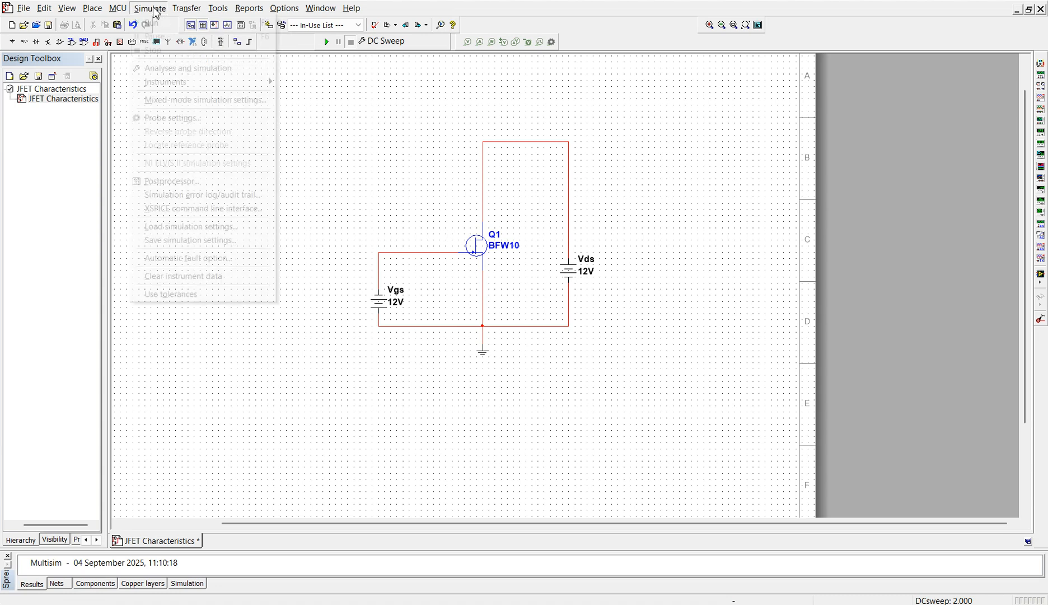
{"action": "left_click", "coordinate": [177, 72]}
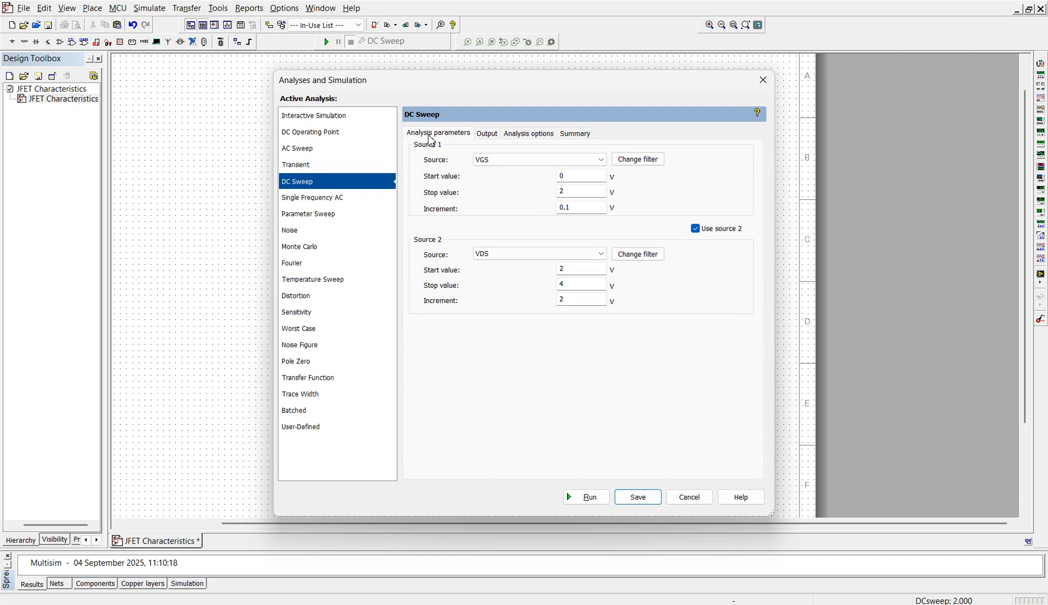
{"action": "left_click", "coordinate": [510, 163]}
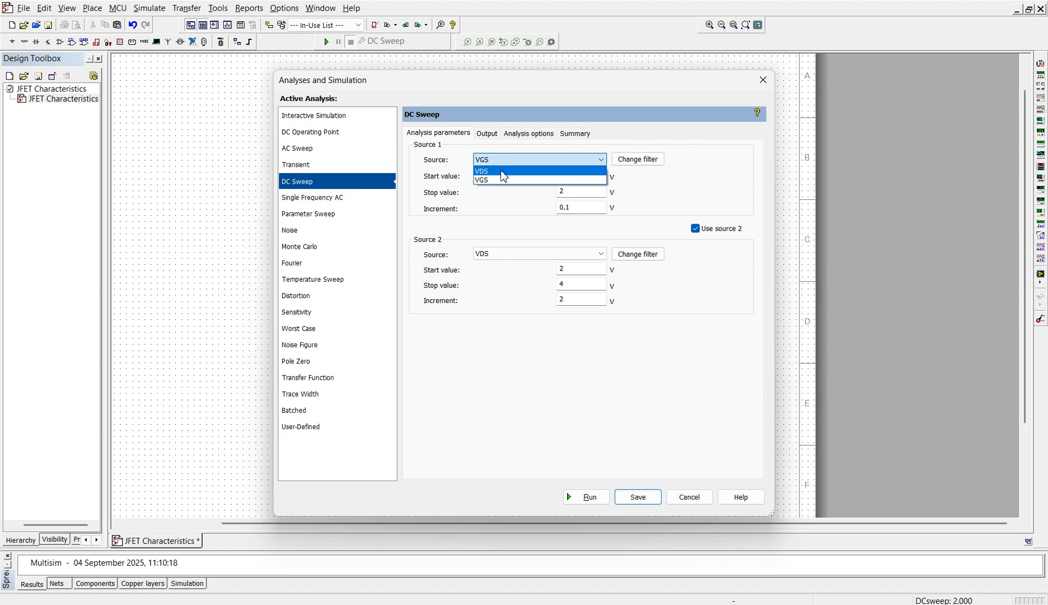
{"action": "left_click", "coordinate": [503, 171]}
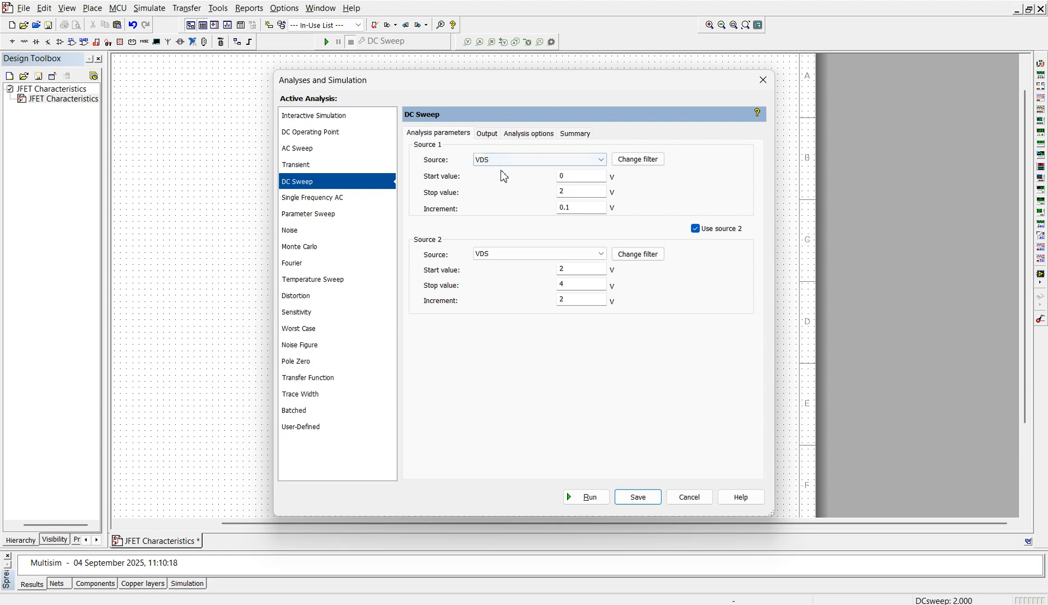
{"action": "left_click", "coordinate": [586, 178]}
{"action": "left_click", "coordinate": [579, 195]}
{"action": "left_click", "coordinate": [587, 208]}
- Keep source 2 enabled in the DC Sweep and configure it as VGS, starting at 0 V with 0.5 V increments
{"action": "left_click", "coordinate": [695, 229]}
{"action": "left_click", "coordinate": [696, 229]}
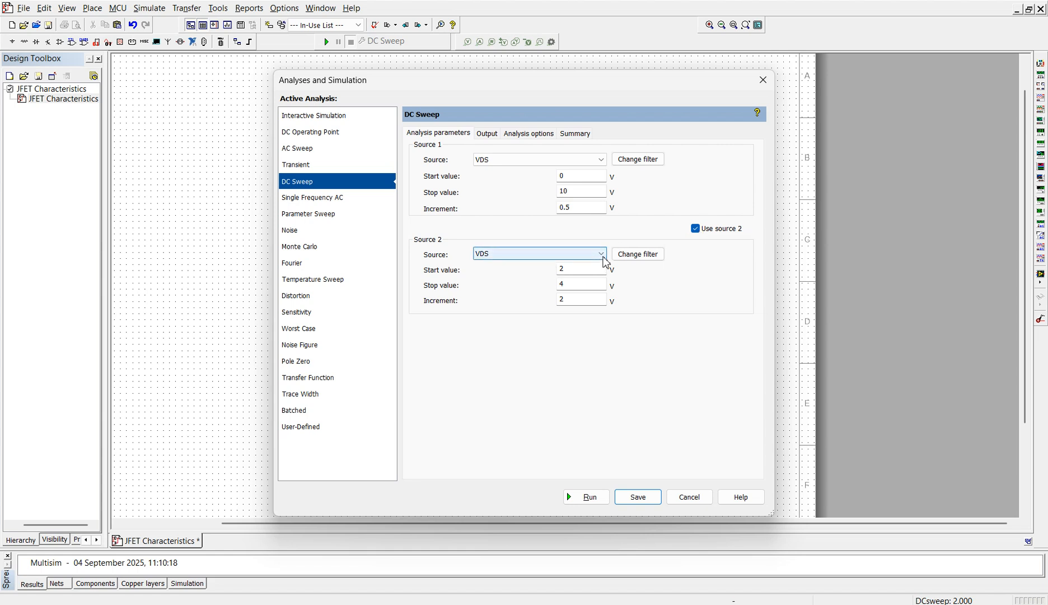
{"action": "left_click", "coordinate": [602, 256]}
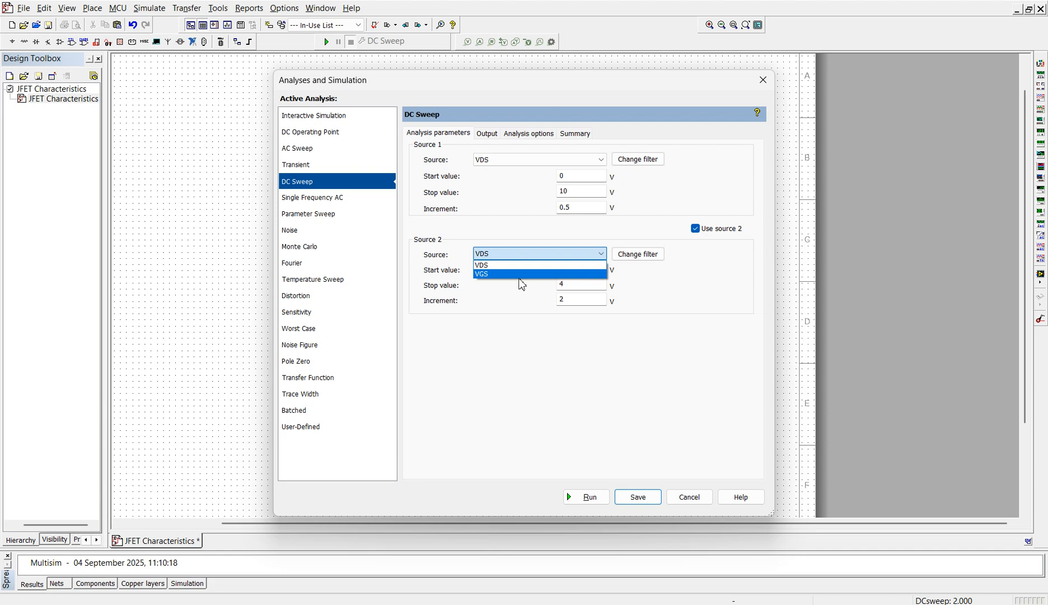
{"action": "left_click", "coordinate": [560, 274]}
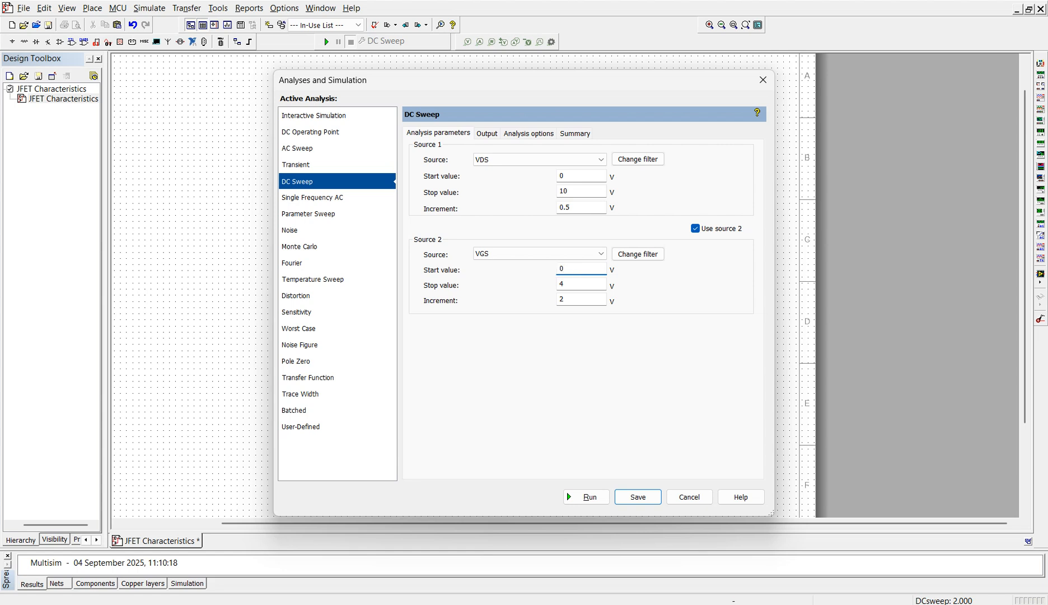
{"action": "left_click", "coordinate": [585, 284]}
{"action": "left_click", "coordinate": [587, 298]}
- Remove the existing output variable from the DC Sweep and add the expression abs(I(VDS))
{"action": "left_click", "coordinate": [495, 139]}
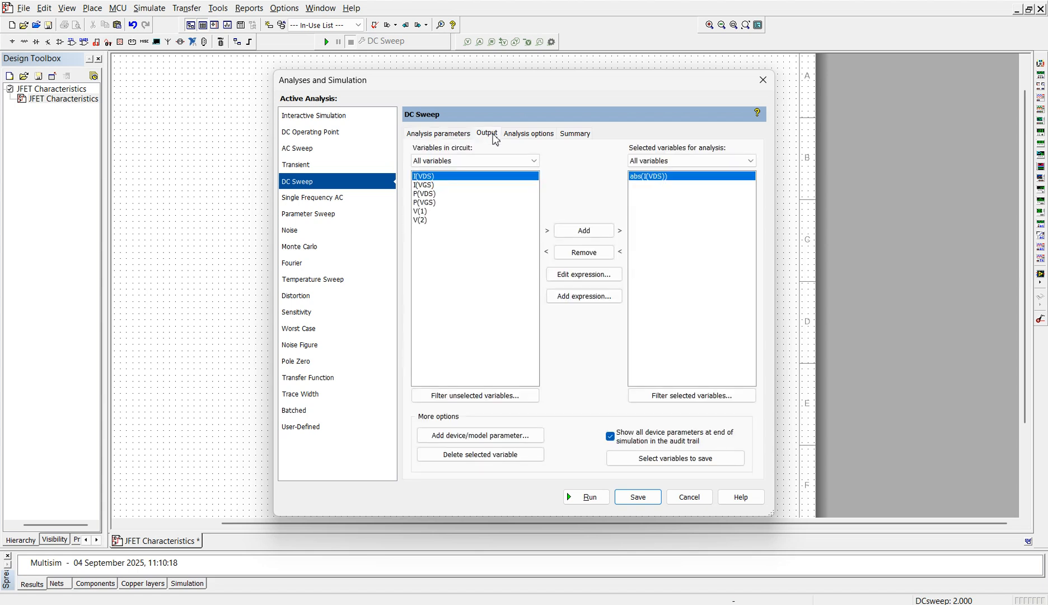
{"action": "left_click", "coordinate": [595, 253]}
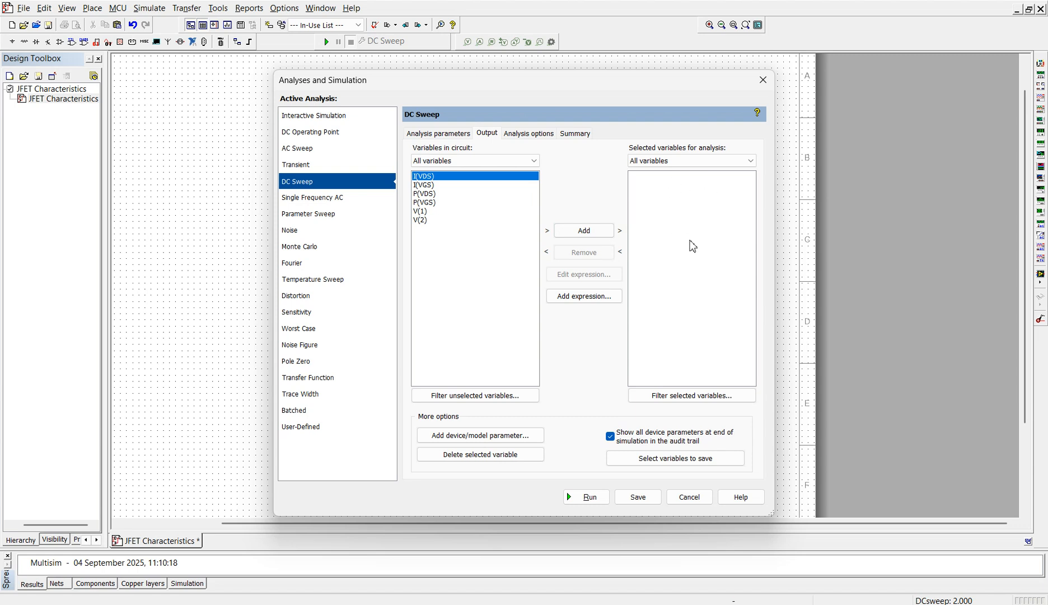
{"action": "left_click", "coordinate": [593, 304]}
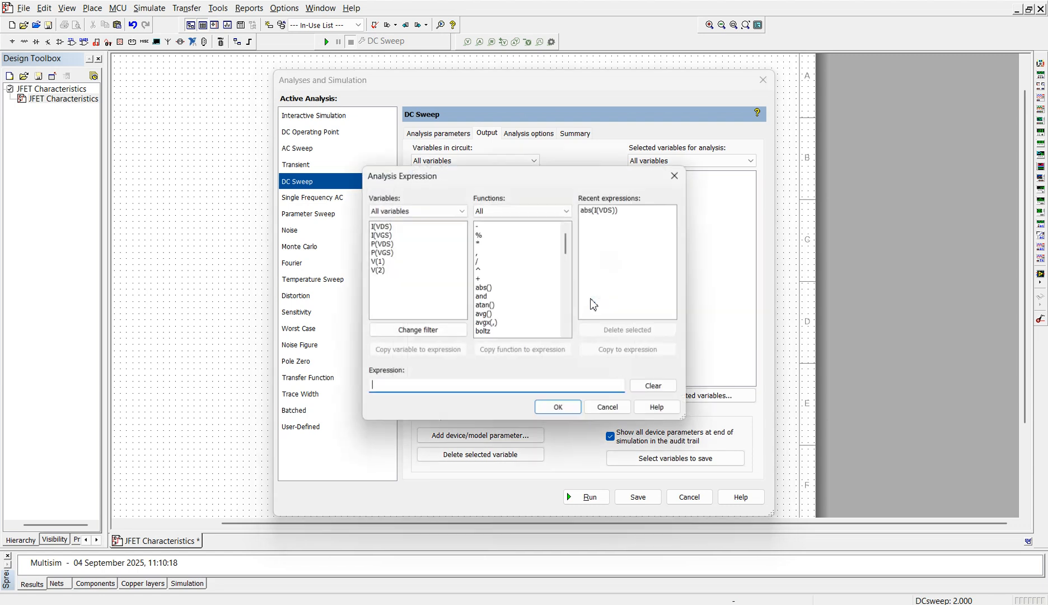
{"action": "double_click", "coordinate": [483, 288]}
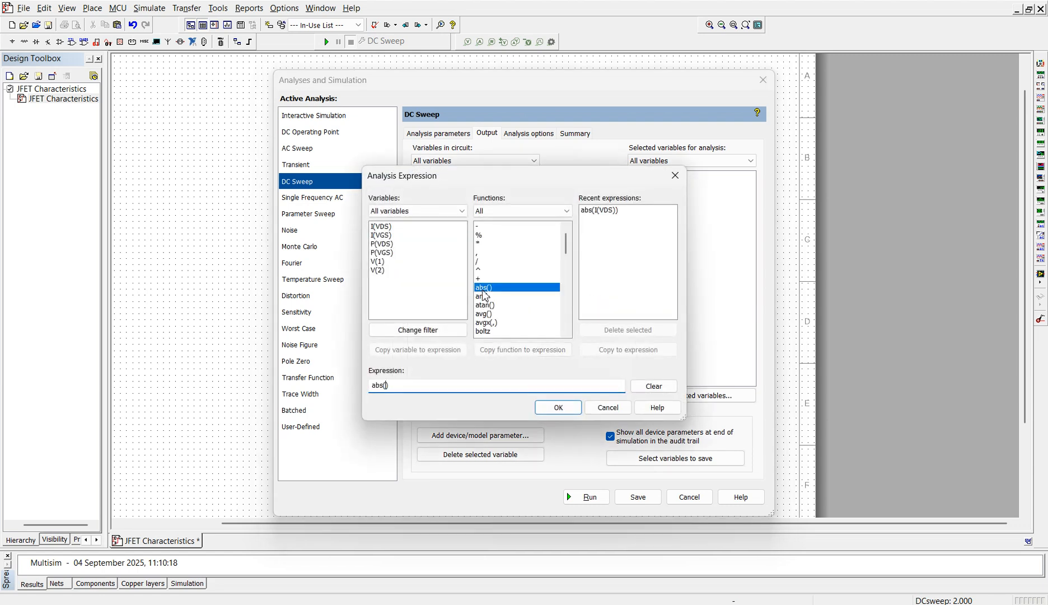
{"action": "double_click", "coordinate": [381, 226]}
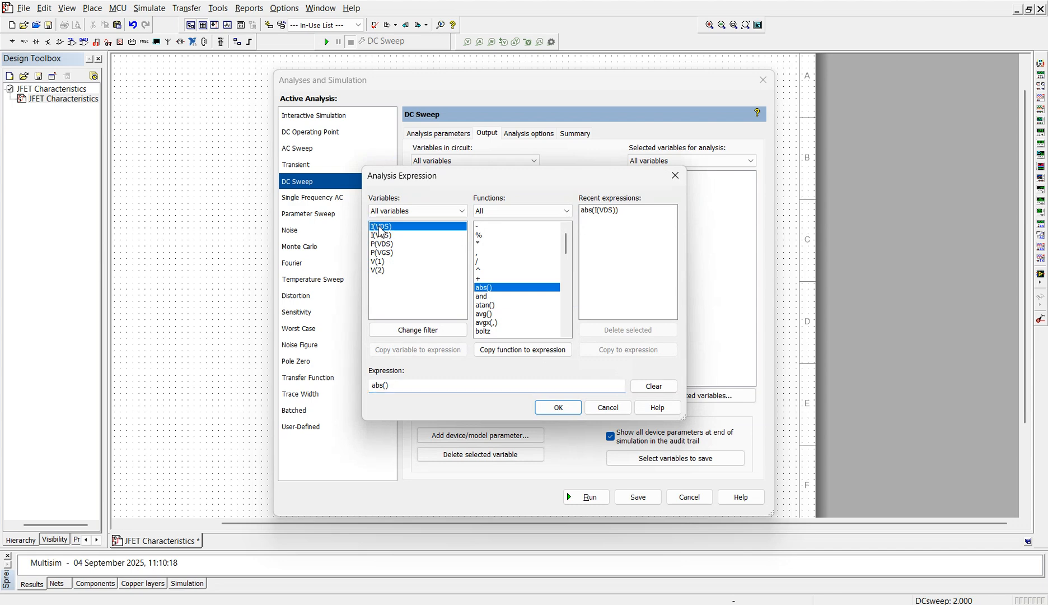
{"action": "left_click", "coordinate": [560, 408]}
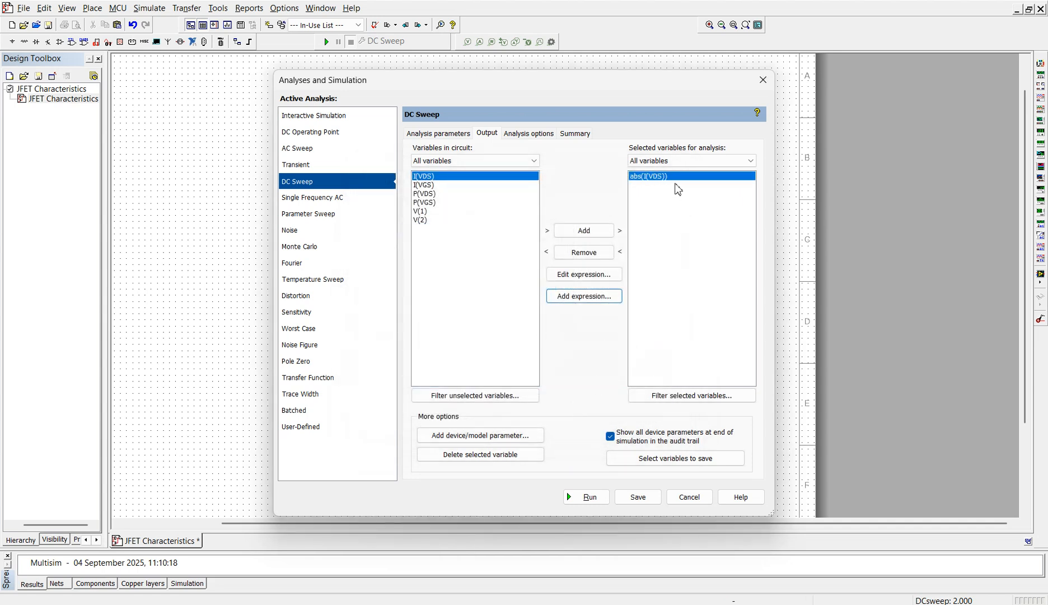
- Save the DC Sweep settings and run the analysis to plot the drain characteristics
{"action": "left_click", "coordinate": [638, 497]}
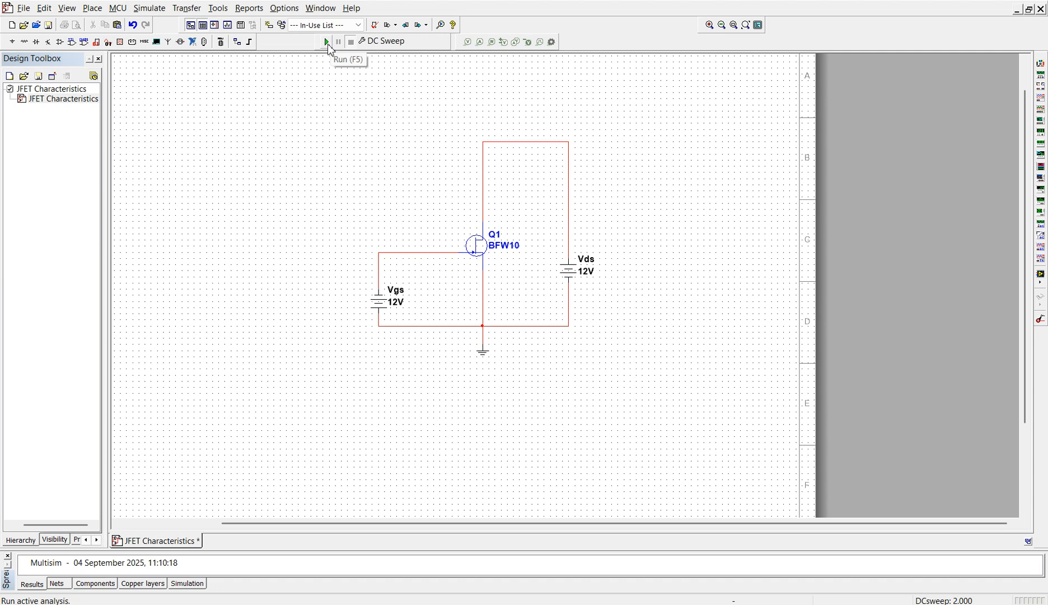
{"action": "left_click", "coordinate": [327, 45]}
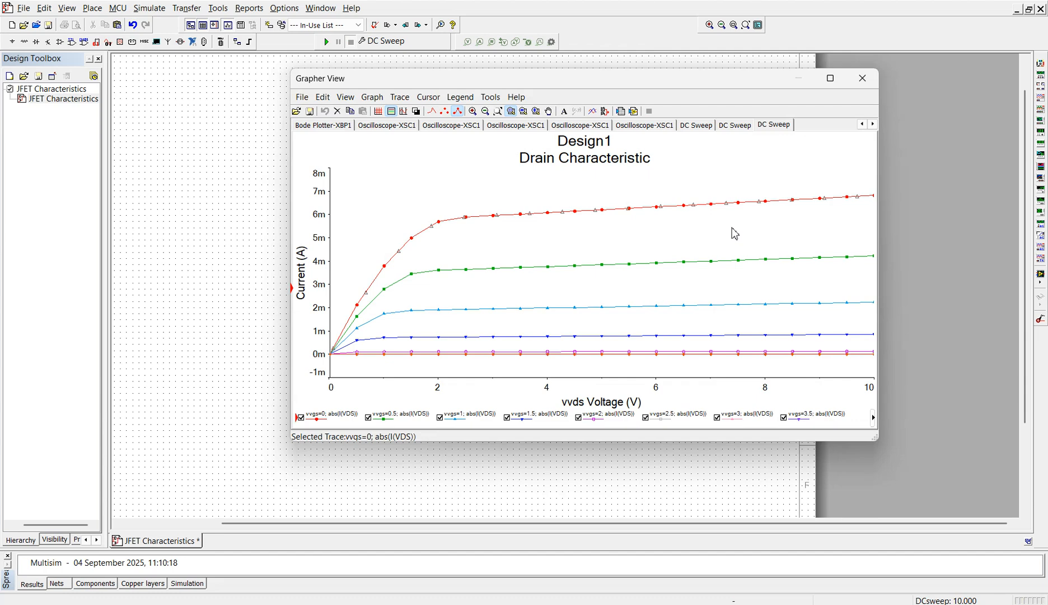
- Change the graph title to "Drain Characteristics" and apply the change
{"action": "left_click", "coordinate": [632, 161]}
{"action": "double_click", "coordinate": [630, 160]}
{"action": "left_click", "coordinate": [563, 164]}
{"action": "type", "text": "stics"}
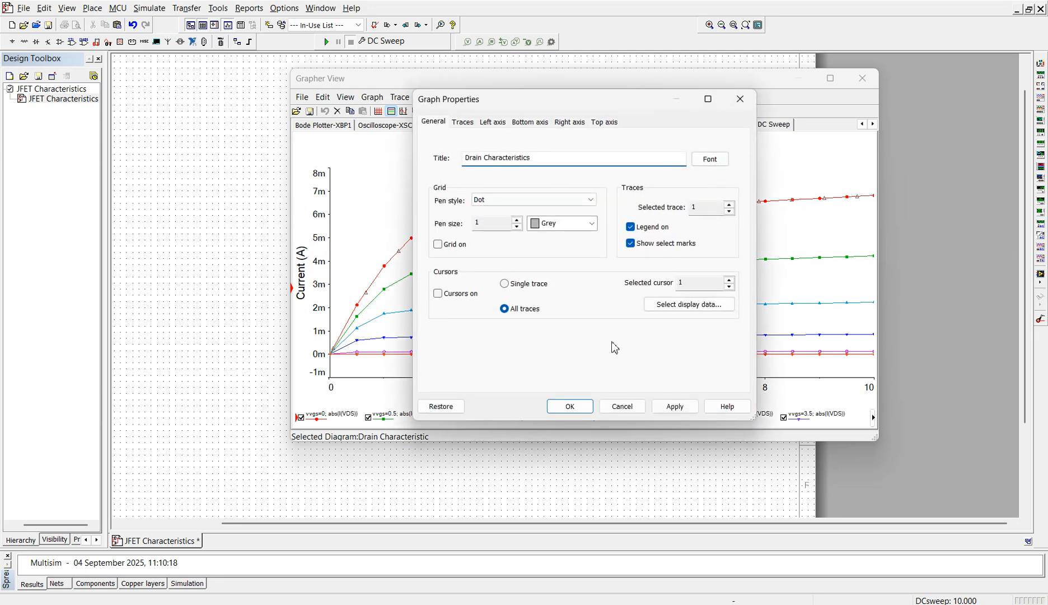
{"action": "left_click", "coordinate": [676, 407]}
{"action": "left_click", "coordinate": [571, 407]}
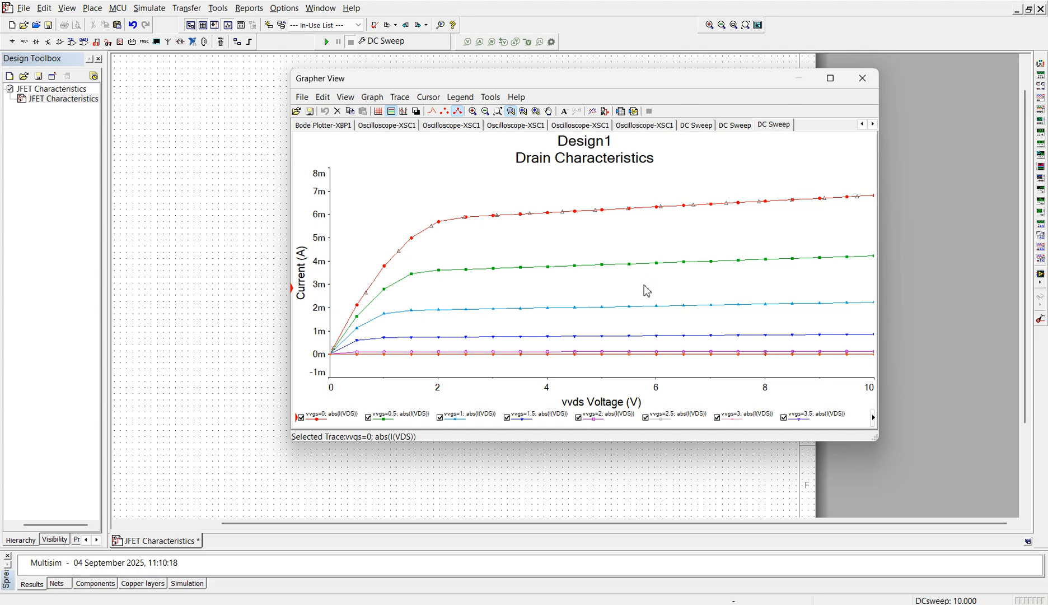
- Label the graph's bottom axis VDS, apply the change and close the Grapher View
{"action": "double_click", "coordinate": [621, 403]}
{"action": "left_click_drag", "start_coordinate": [521, 152], "coordinate": [421, 155]}
{"action": "type", "text": "Vds"}
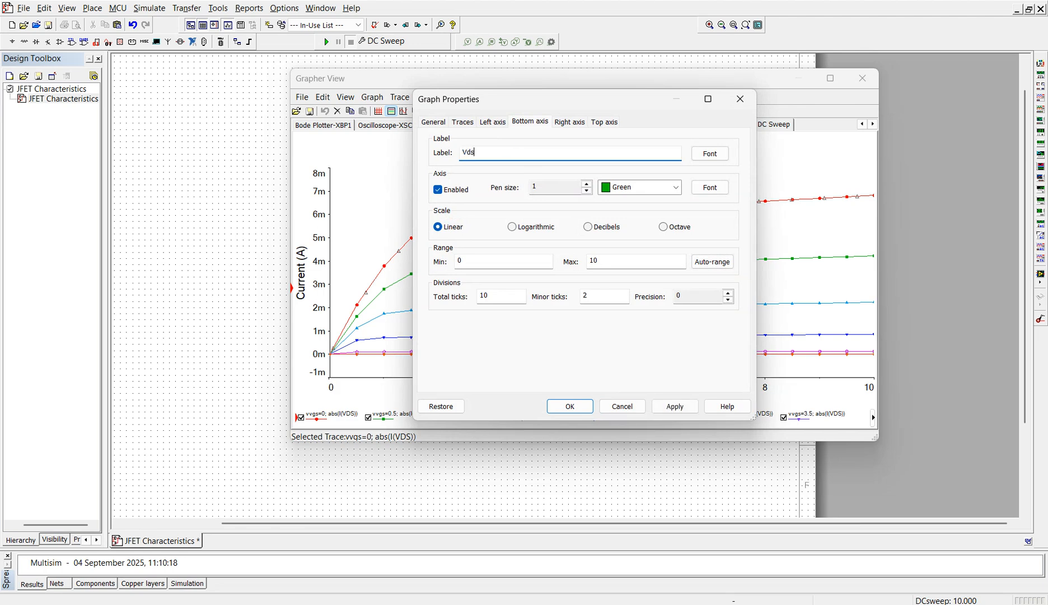
{"action": "key", "text": "BackSpace"}
{"action": "key", "text": "BackSpace"}
{"action": "left_click", "coordinate": [674, 406]}
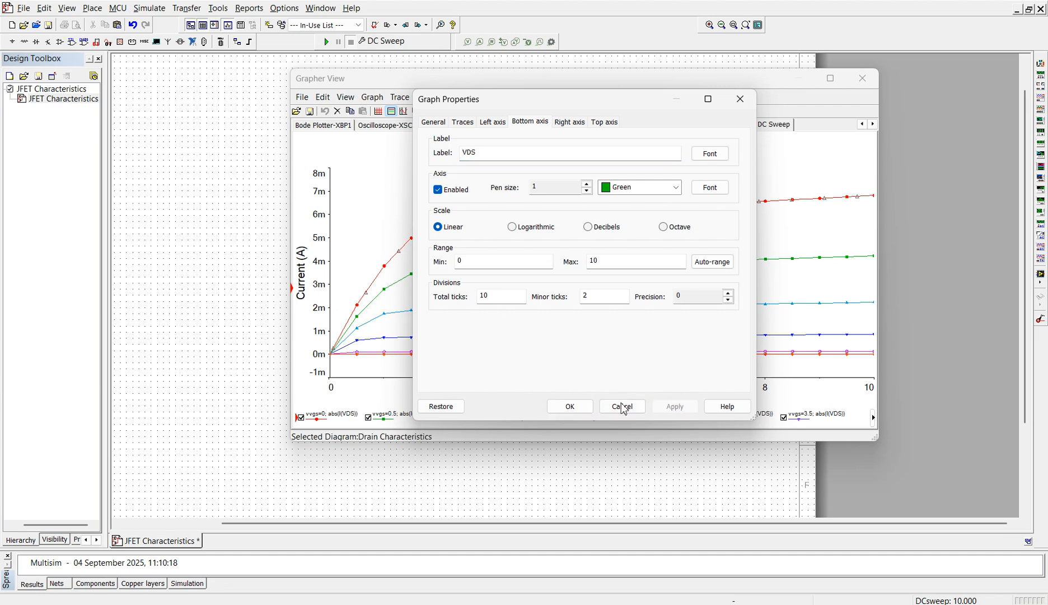
{"action": "left_click", "coordinate": [568, 406]}
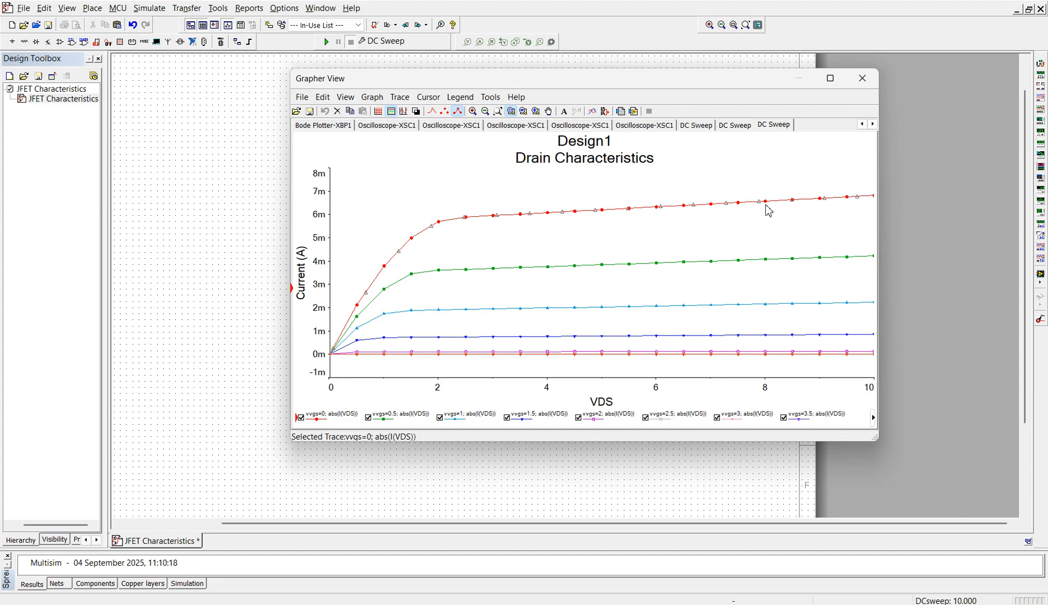
{"action": "left_click", "coordinate": [863, 79]}
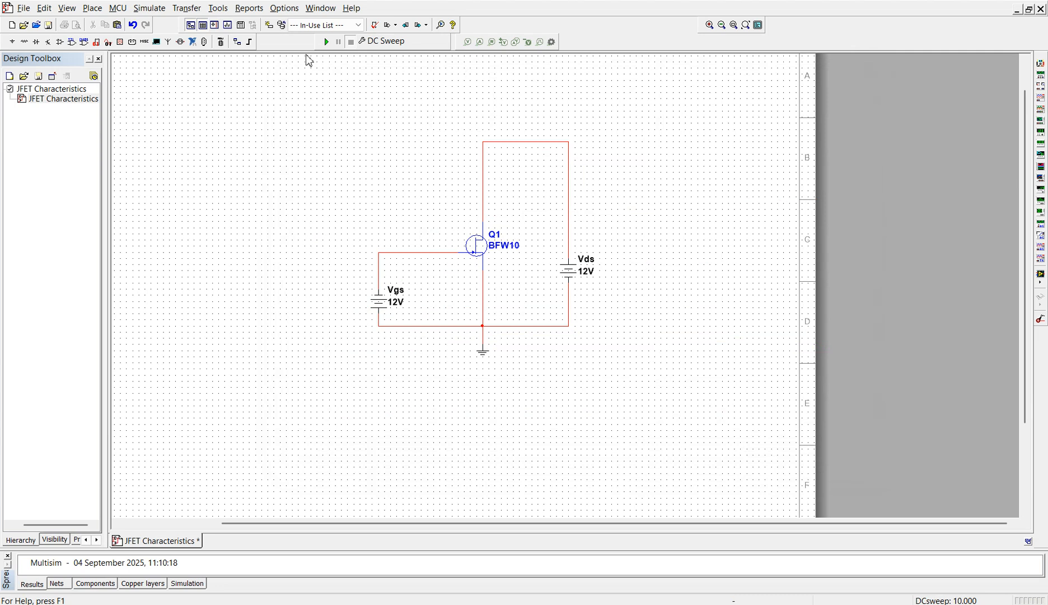
- Reconfigure source 1 of the DC Sweep analysis as VGS, from 0 to 2 V in 0.1 V increments
{"action": "left_click", "coordinate": [149, 8]}
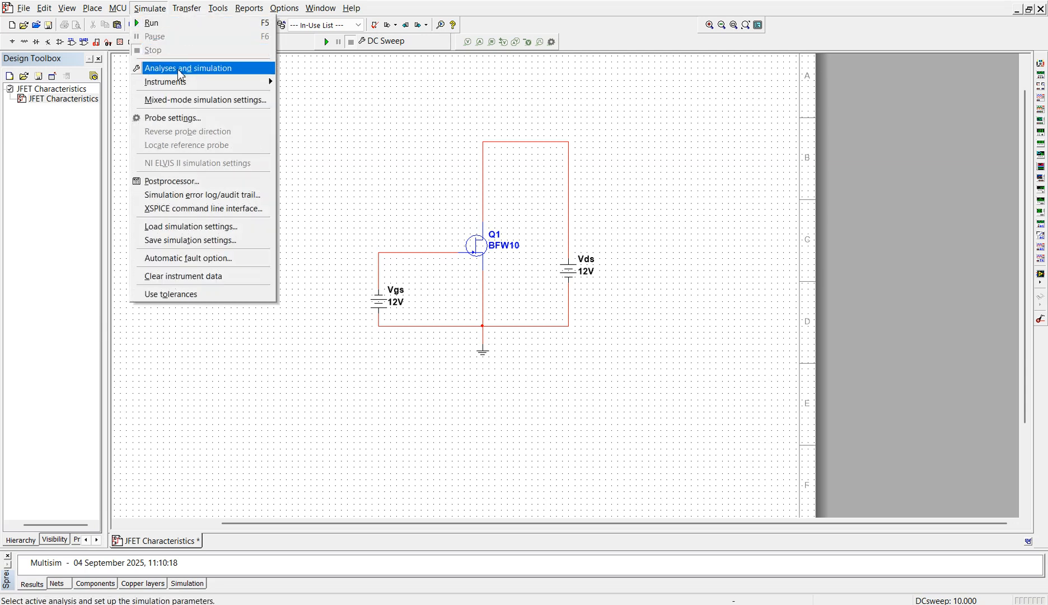
{"action": "left_click", "coordinate": [179, 75]}
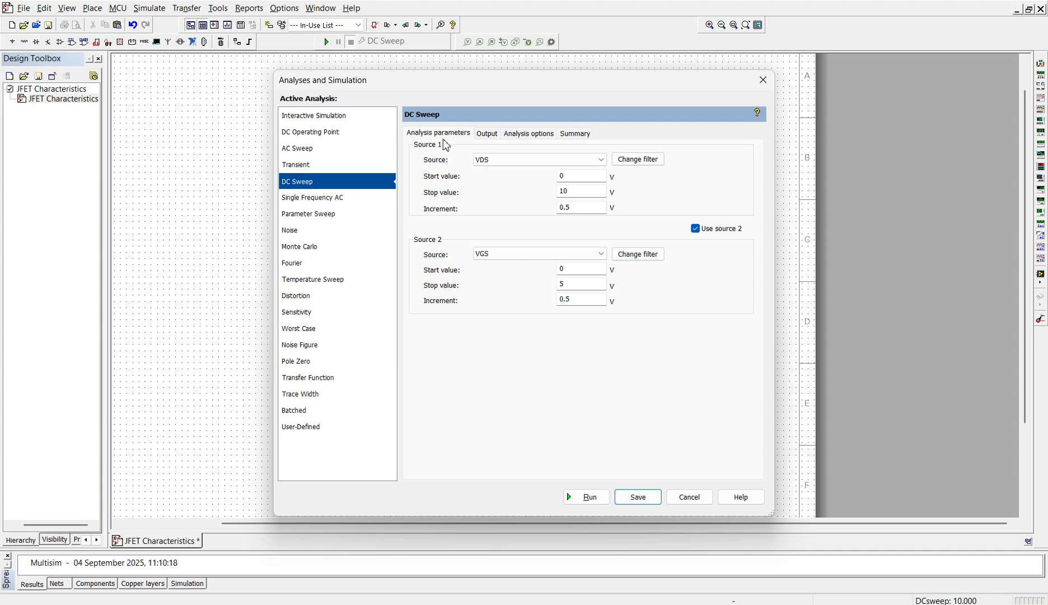
{"action": "left_click", "coordinate": [482, 159]}
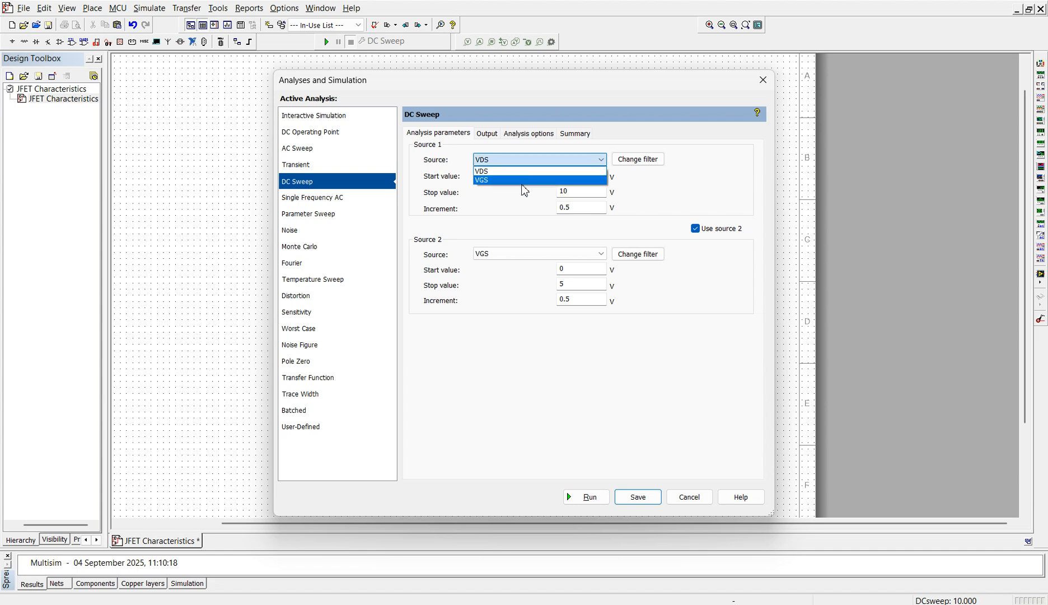
{"action": "left_click", "coordinate": [522, 180]}
{"action": "left_click", "coordinate": [583, 180]}
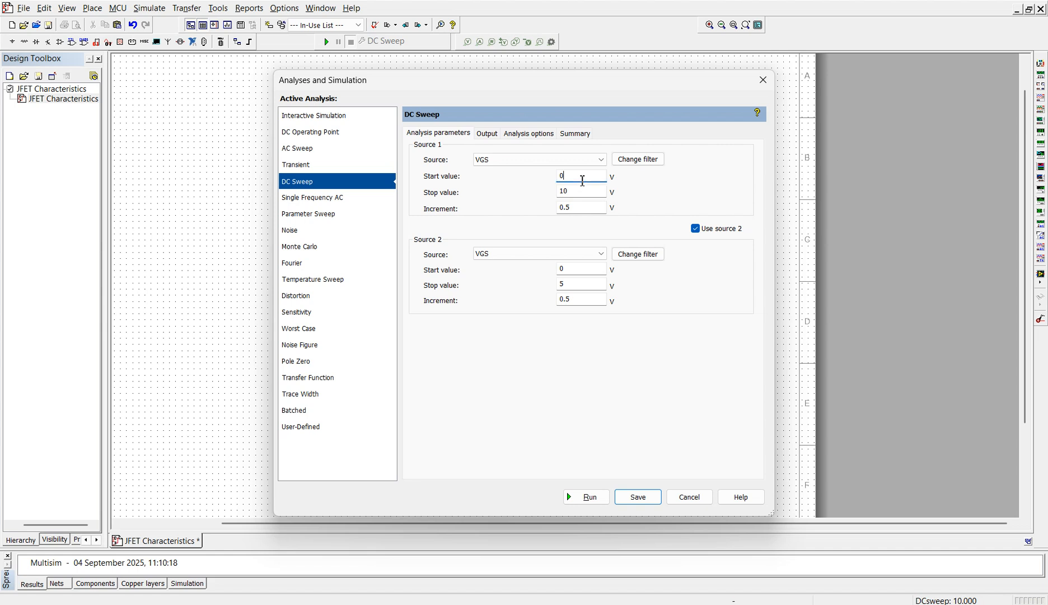
{"action": "left_click", "coordinate": [584, 192]}
{"action": "key", "text": "BackSpace"}
{"action": "key", "text": "BackSpace"}
{"action": "type", "text": "2"}
{"action": "left_click", "coordinate": [589, 208]}
- Reconfigure source 2 of the DC Sweep as VDS, starting at 2 V and stopping at 4 V
{"action": "left_click", "coordinate": [582, 256]}
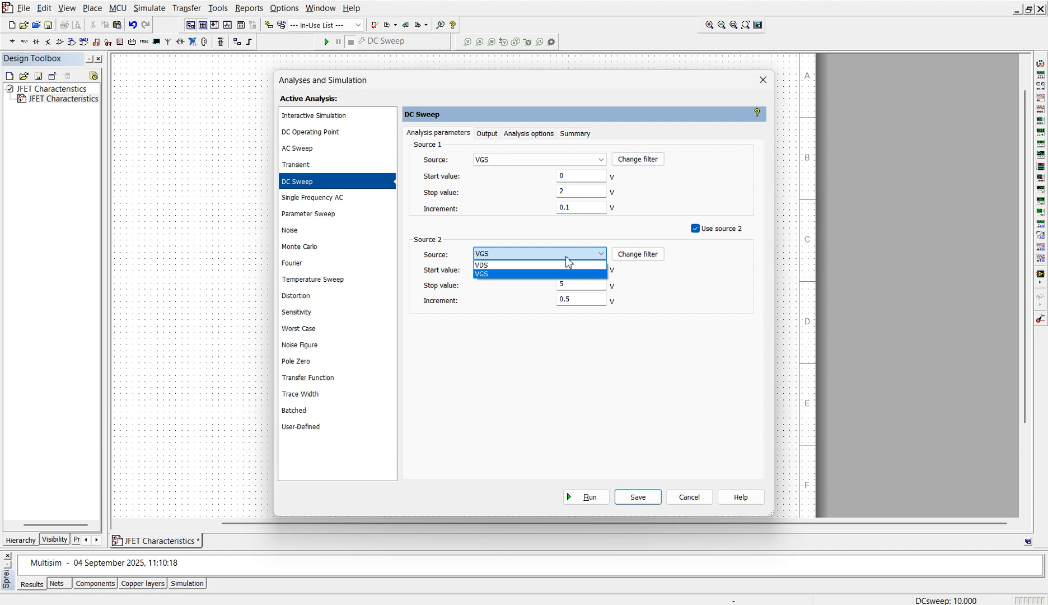
{"action": "left_click", "coordinate": [562, 265]}
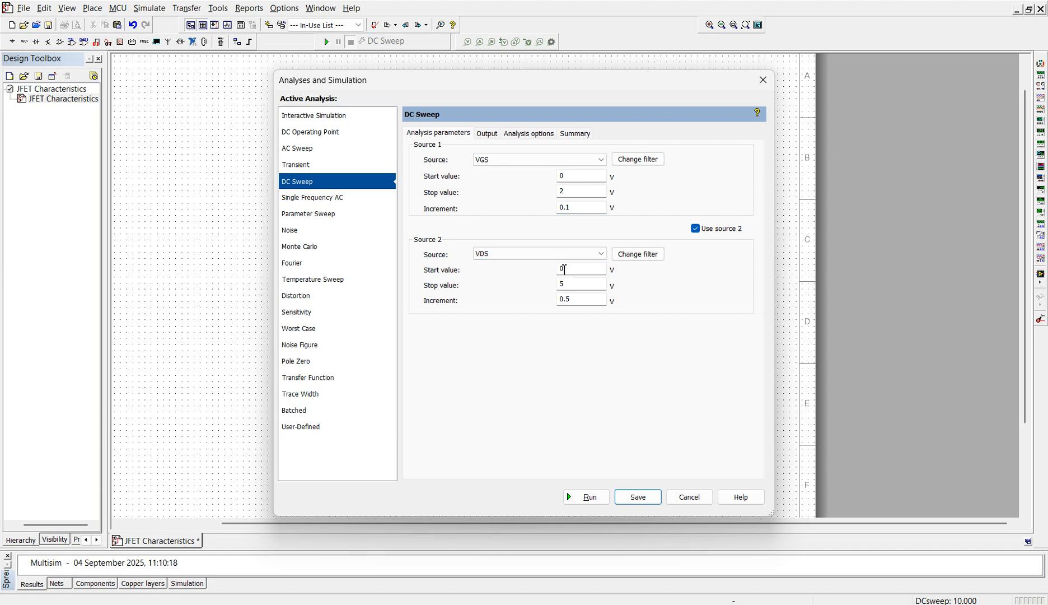
{"action": "left_click", "coordinate": [580, 272]}
{"action": "type", "text": "2"}
{"action": "left_click", "coordinate": [583, 286]}
{"action": "key", "text": "BackSpace"}
{"action": "type", "text": "4"}
{"action": "left_click", "coordinate": [579, 296]}
- Save the DC Sweep with abs(I(VDS)) kept as its output expression and run it to plot the transfer characteristics
{"action": "left_click", "coordinate": [487, 134]}
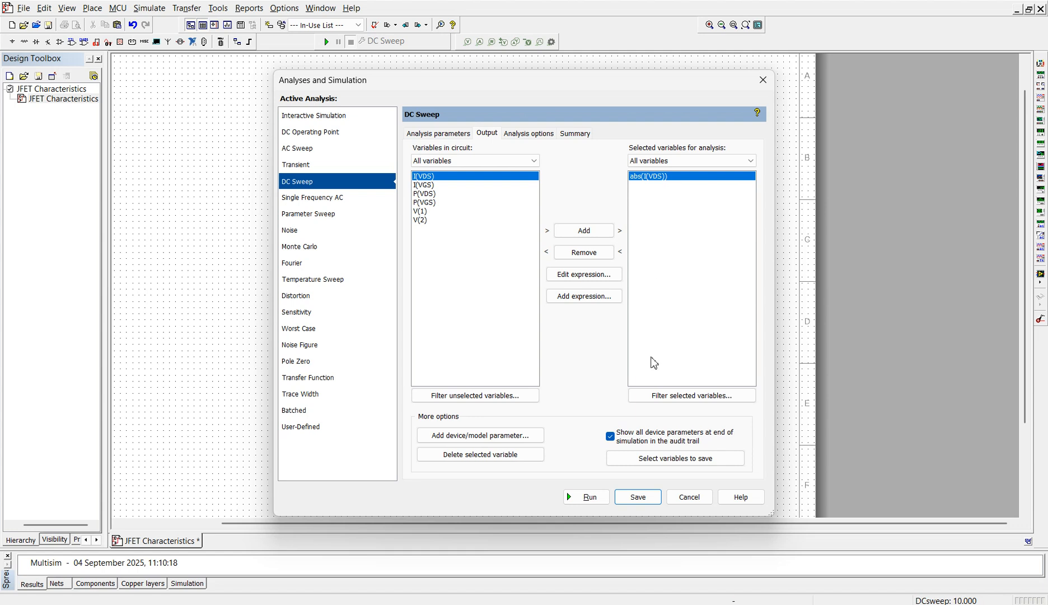
{"action": "left_click", "coordinate": [638, 496]}
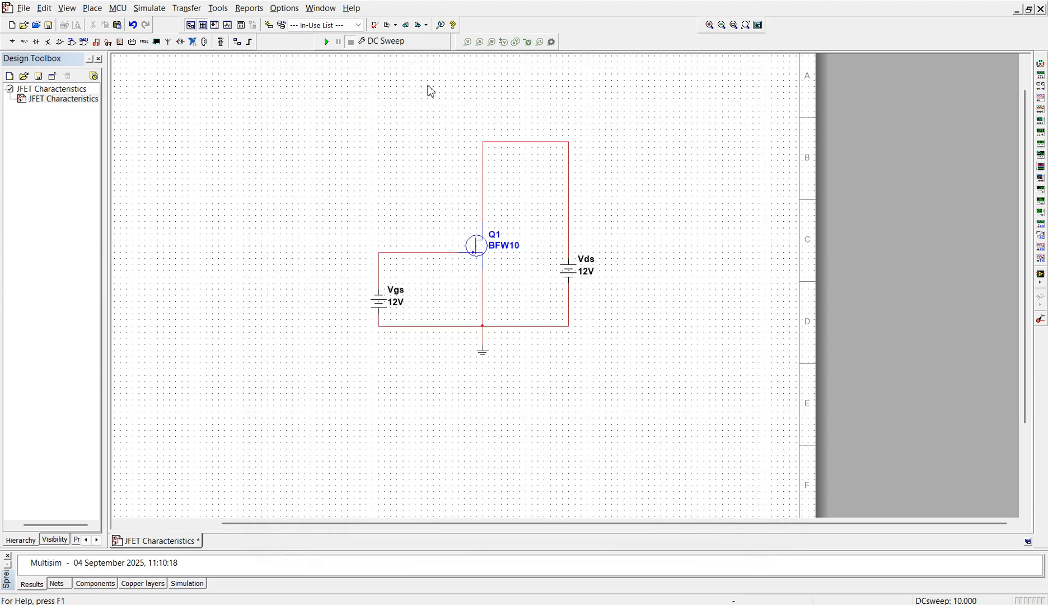
{"action": "left_click", "coordinate": [327, 42]}
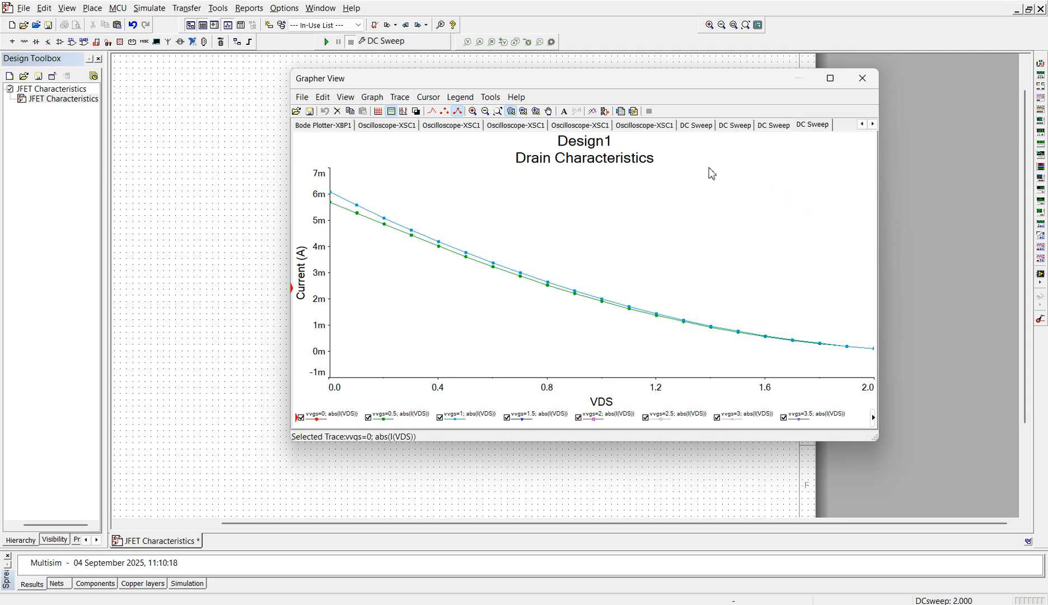
- Change the title of the new graph to "Transfer Characteristics"
{"action": "double_click", "coordinate": [605, 161]}
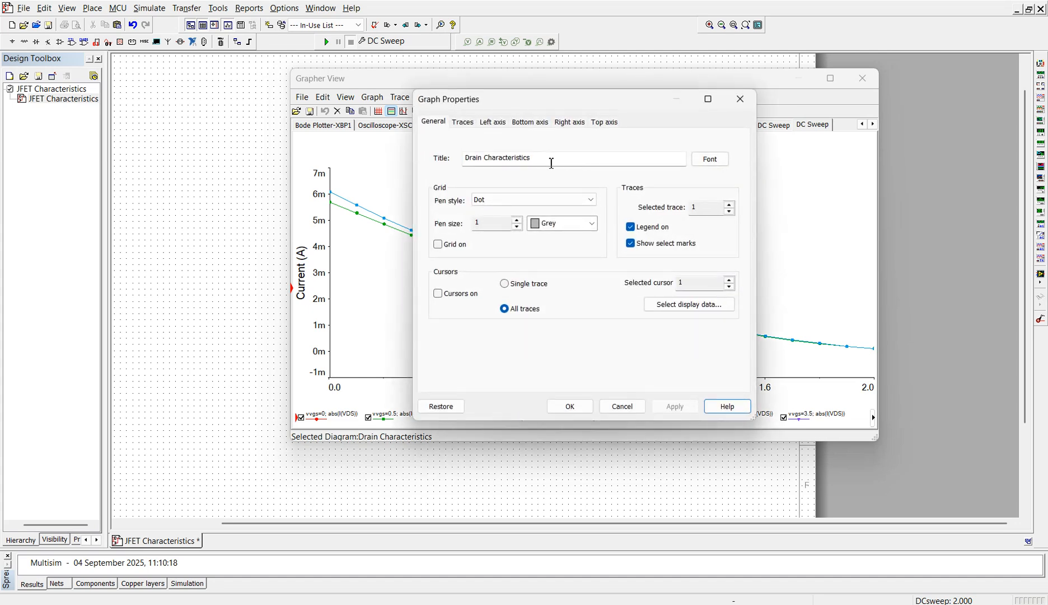
{"action": "left_click_drag", "start_coordinate": [483, 160], "coordinate": [444, 162]}
{"action": "type", "text": "Trnsfer"}
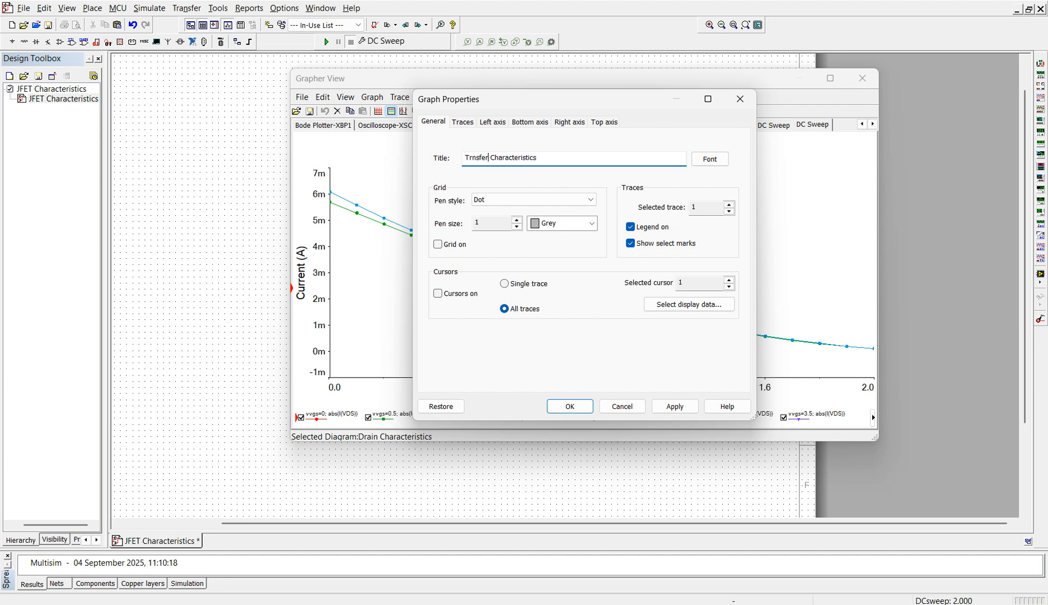
{"action": "key", "text": "BackSpace"}
{"action": "key", "text": "BackSpace"}
{"action": "key", "text": "BackSpace"}
{"action": "key", "text": "BackSpace"}
{"action": "key", "text": "BackSpace"}
{"action": "type", "text": "ansfer"}
{"action": "left_click", "coordinate": [569, 411]}
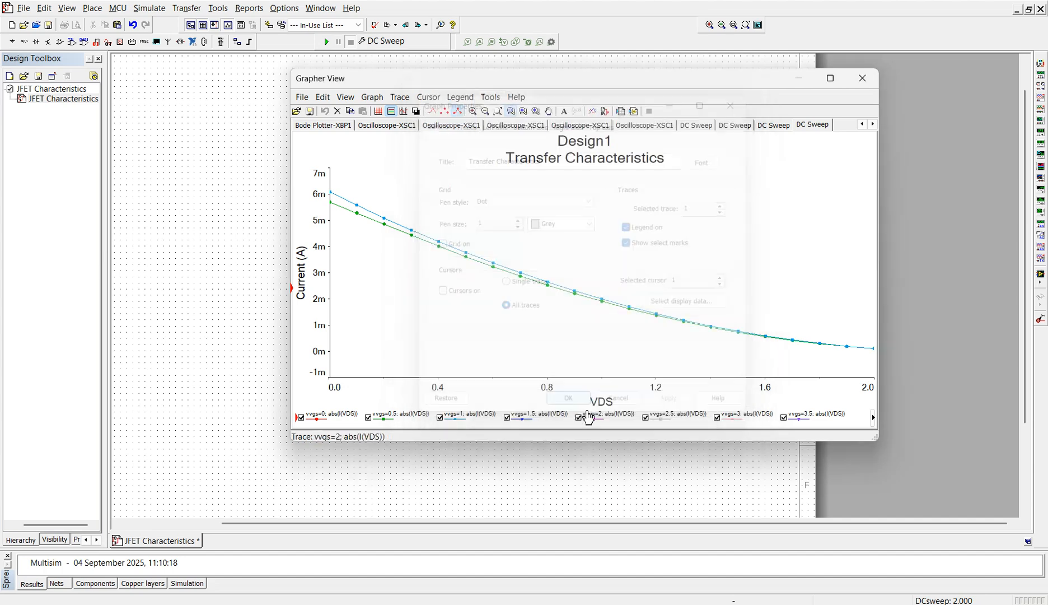
- Label the transfer graph's bottom axis VGS, apply the change and close the Grapher View
{"action": "double_click", "coordinate": [530, 240]}
{"action": "left_click", "coordinate": [489, 154]}
{"action": "key", "text": "BackSpace"}
{"action": "key", "text": "BackSpace"}
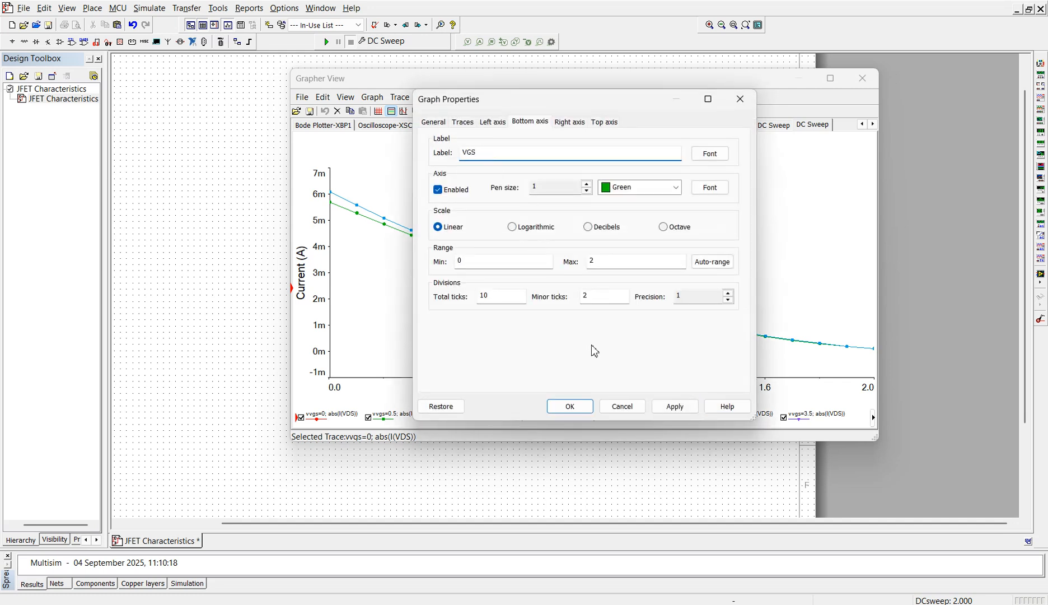
{"action": "left_click", "coordinate": [674, 406]}
{"action": "left_click", "coordinate": [570, 406]}
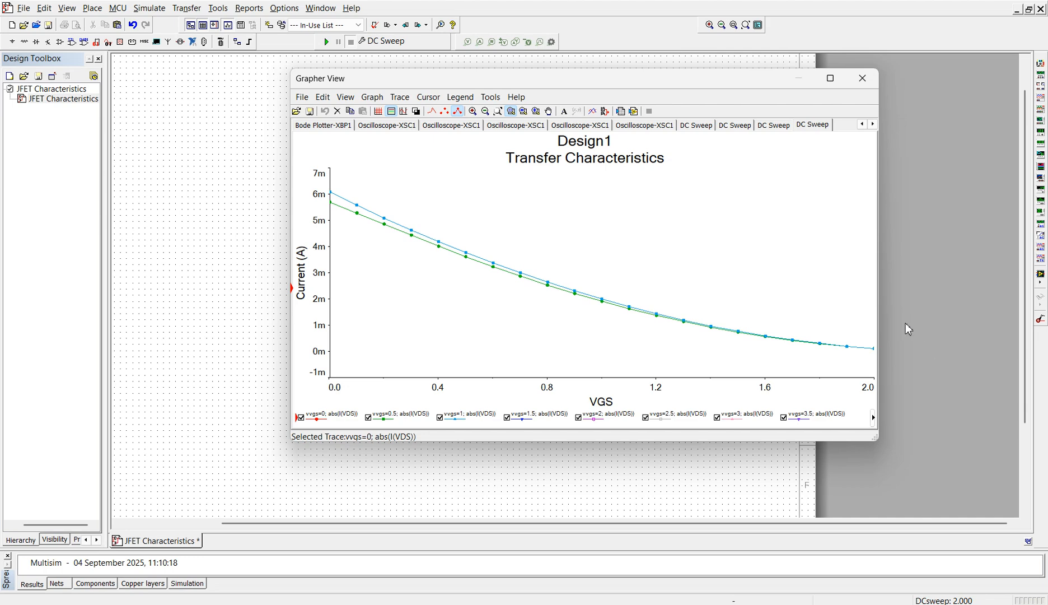
{"action": "left_click_drag", "start_coordinate": [745, 87], "coordinate": [773, 168]}
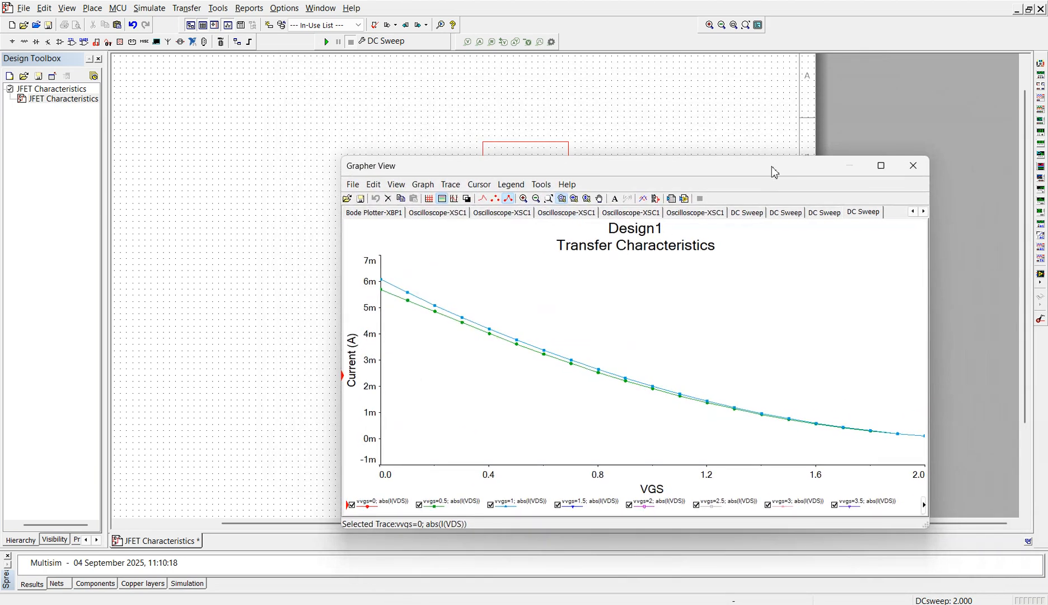
{"action": "left_click", "coordinate": [912, 168]}
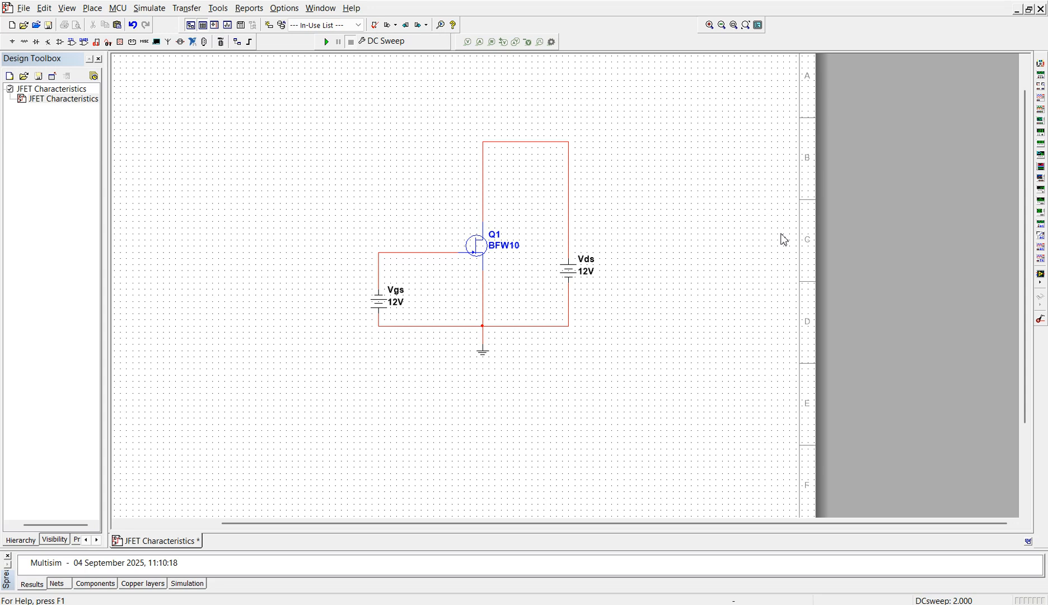